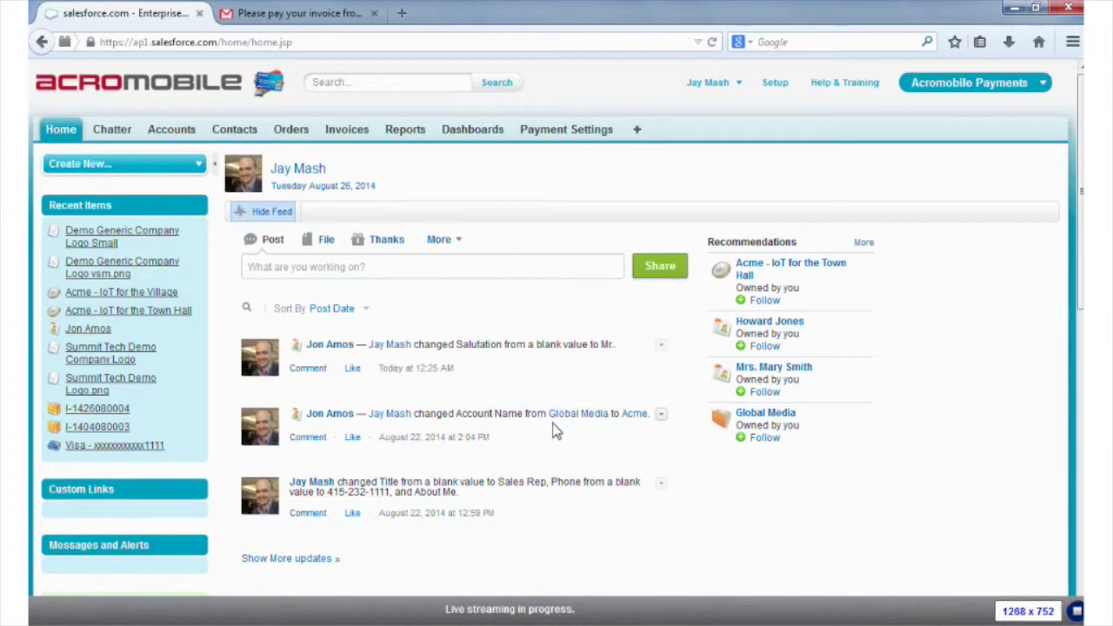
# Search the records for "acme" and open the Acme account
pyautogui.scroll(-5, 557, 430)
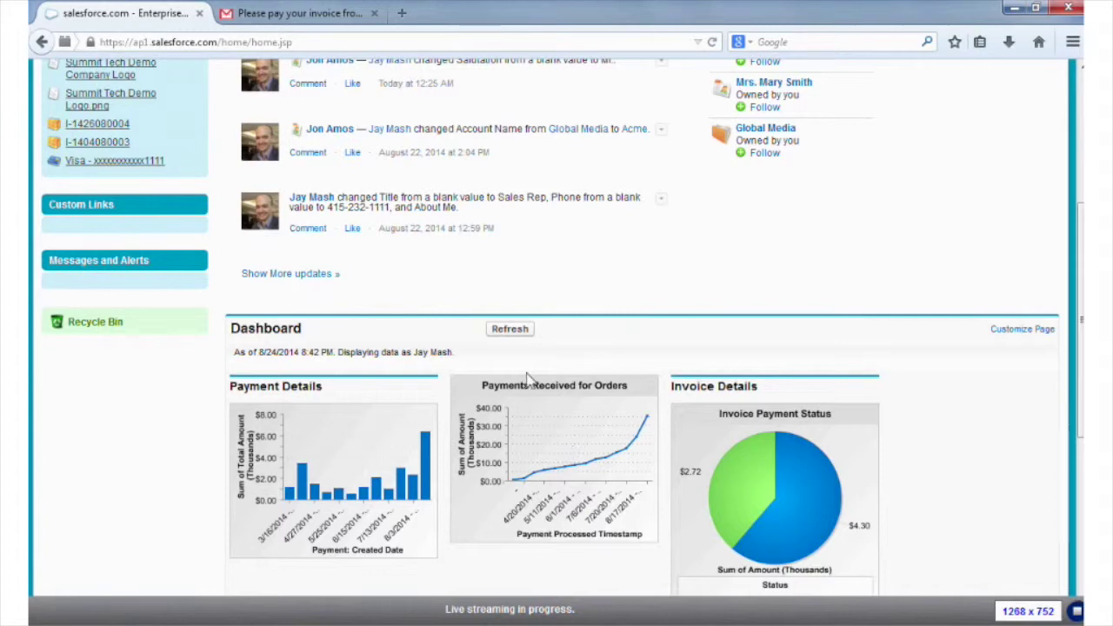
pyautogui.scroll(-2, 361, 393)
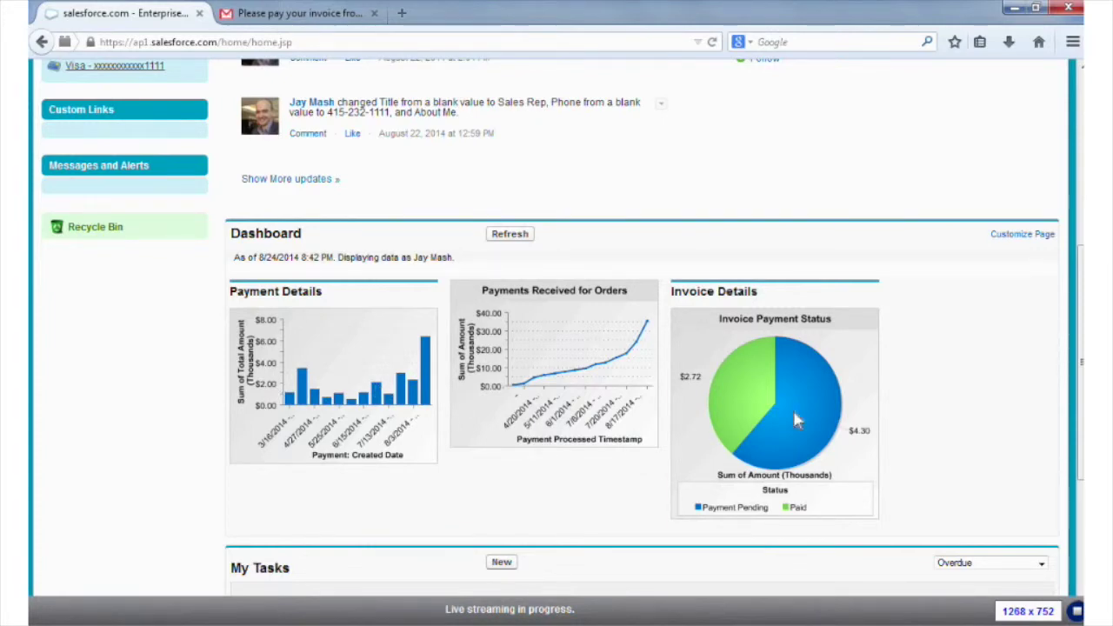
pyautogui.scroll(5, 534, 387)
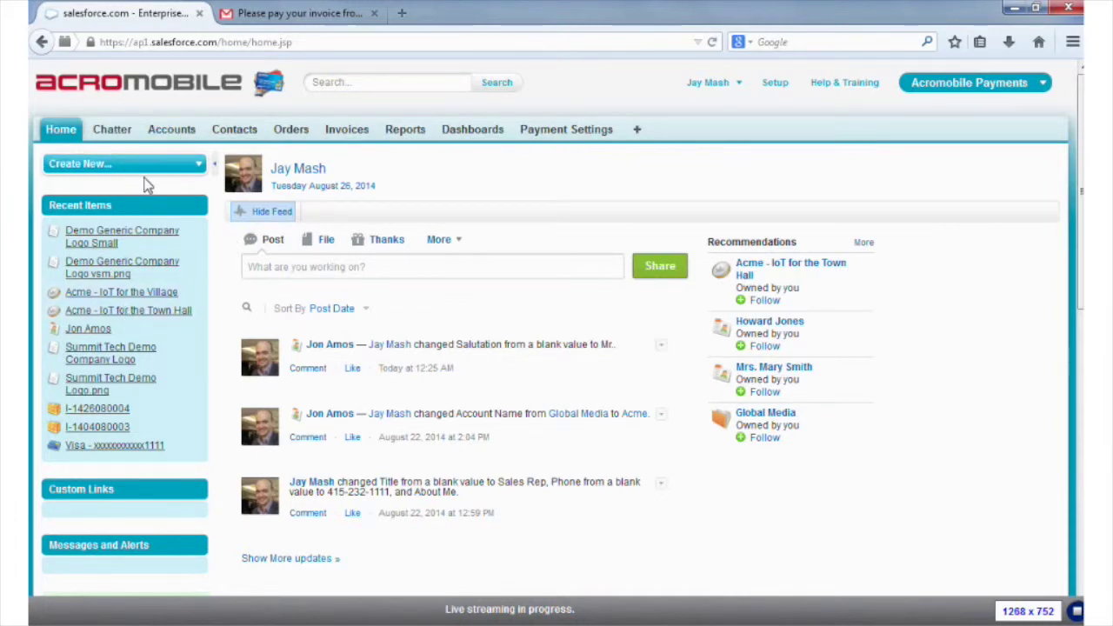
pyautogui.click(424, 82)
pyautogui.write('acme')
pyautogui.press('Return')
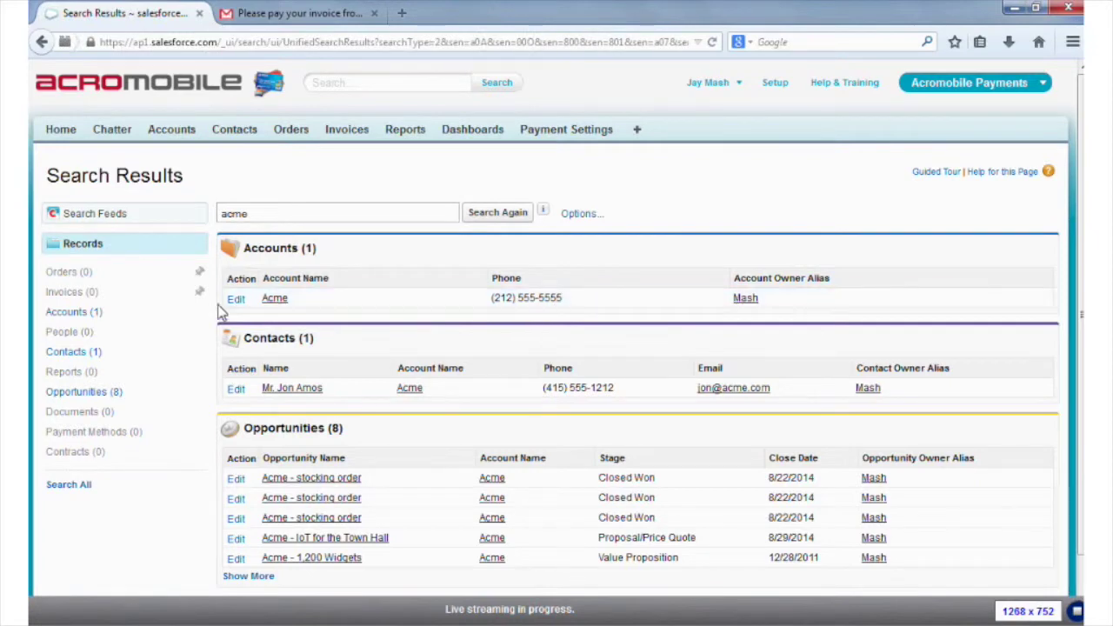
pyautogui.click(272, 300)
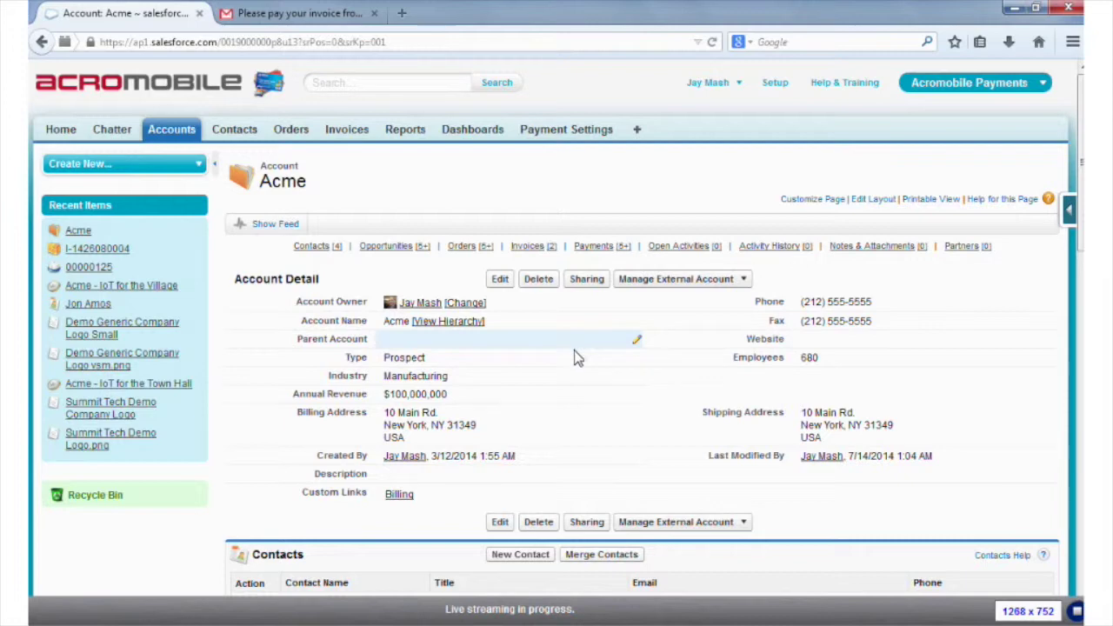
# Look through the Acme account's related records and open its opportunity "Acme - IoT for the Village"
pyautogui.scroll(-2, 579, 358)
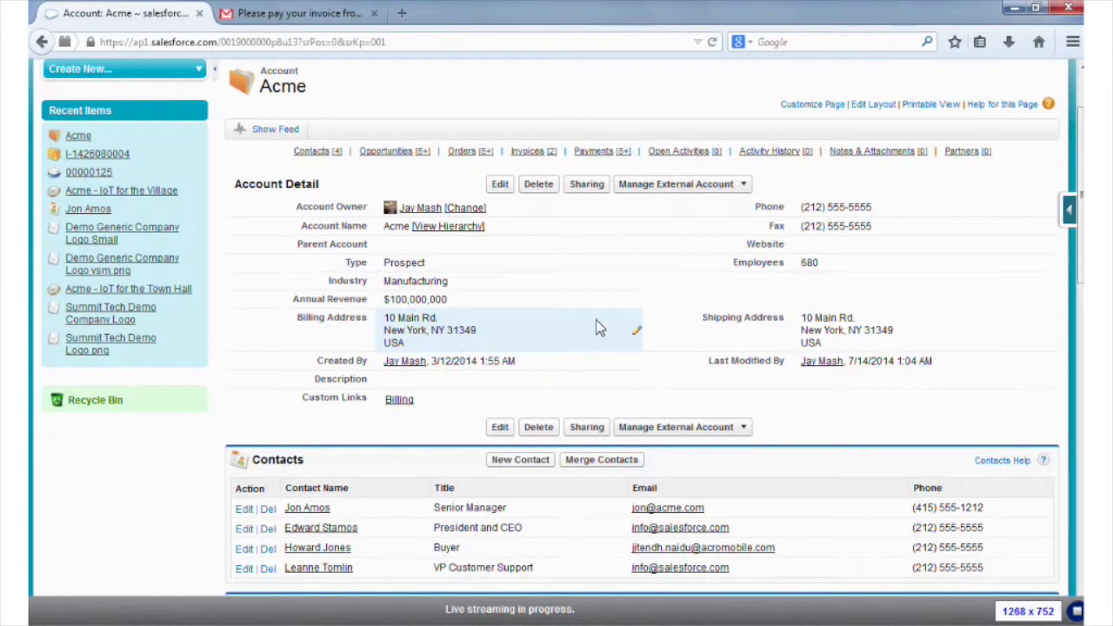
pyautogui.scroll(-8, 599, 328)
pyautogui.scroll(2, 598, 328)
pyautogui.scroll(-1, 598, 328)
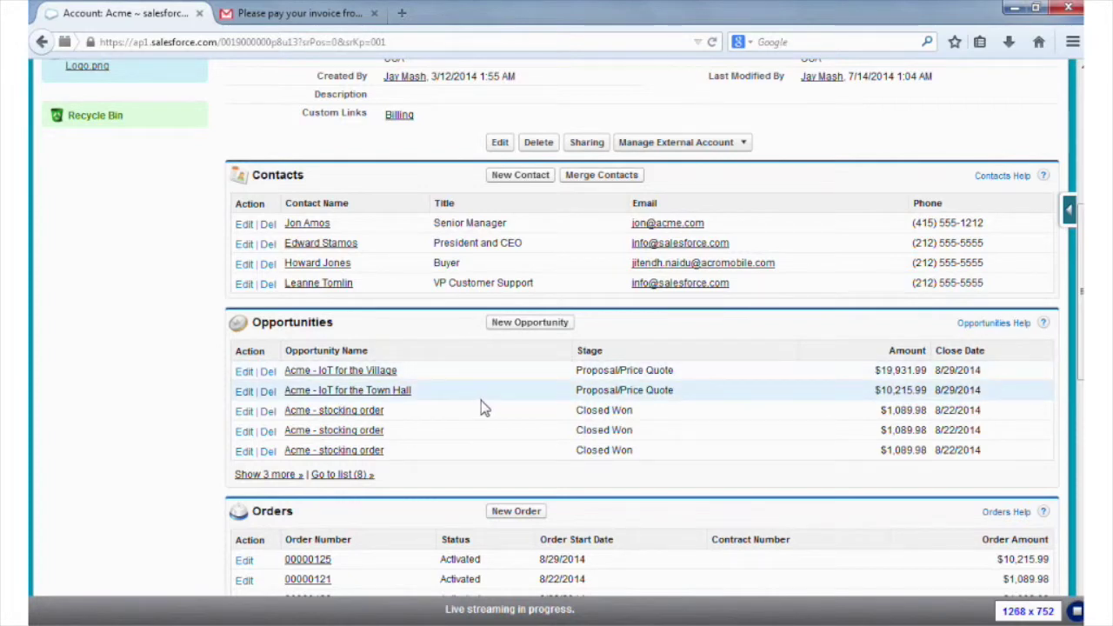
pyautogui.scroll(-5, 481, 402)
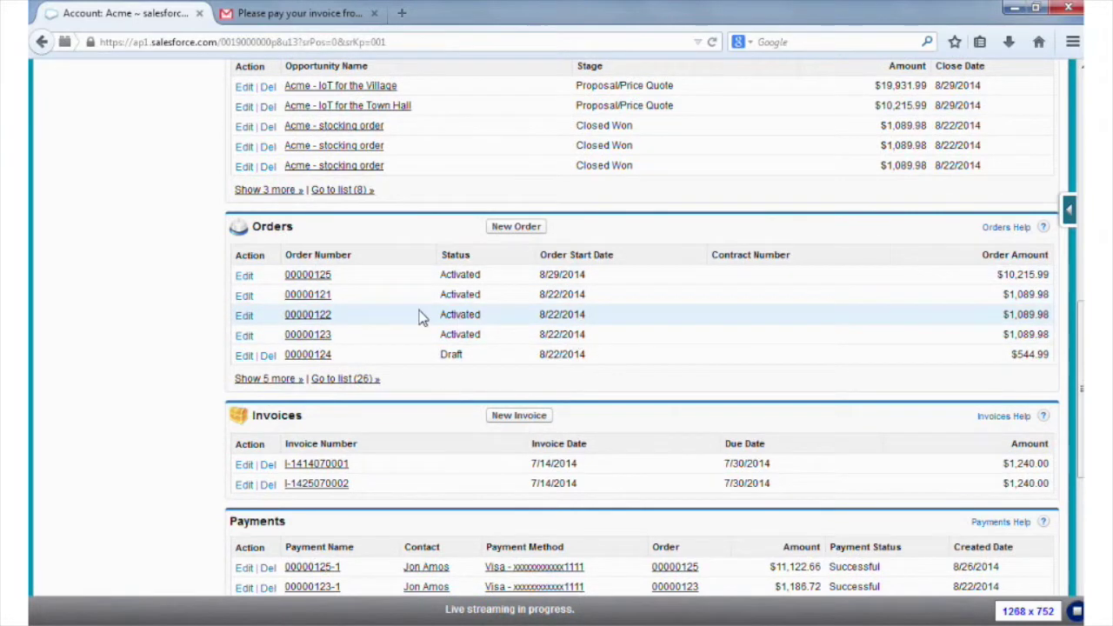
pyautogui.scroll(-2, 451, 441)
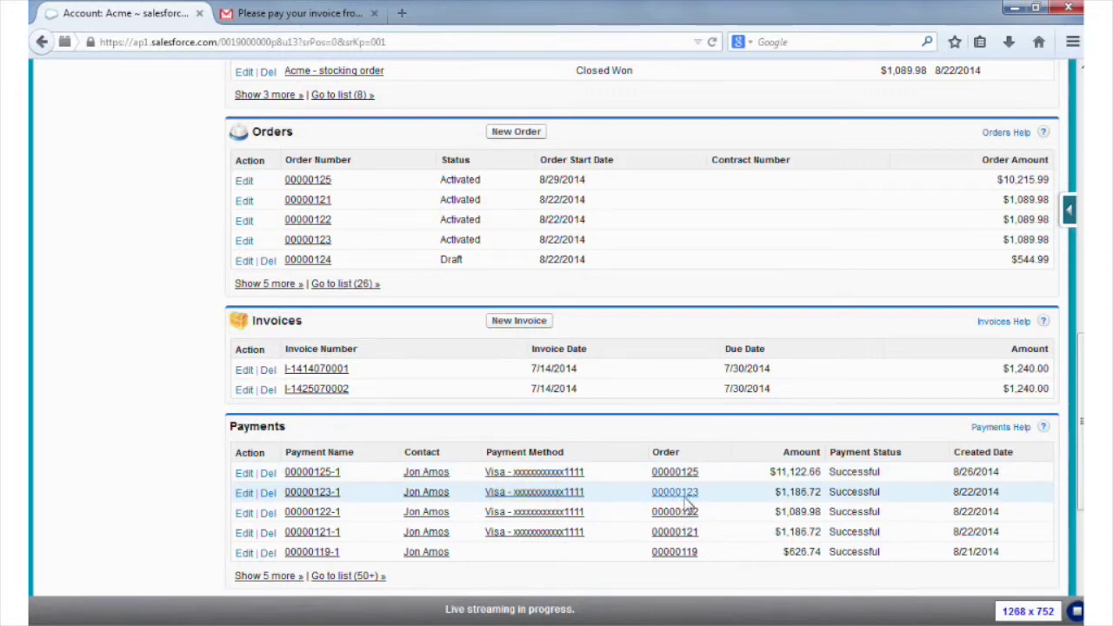
pyautogui.scroll(6, 485, 488)
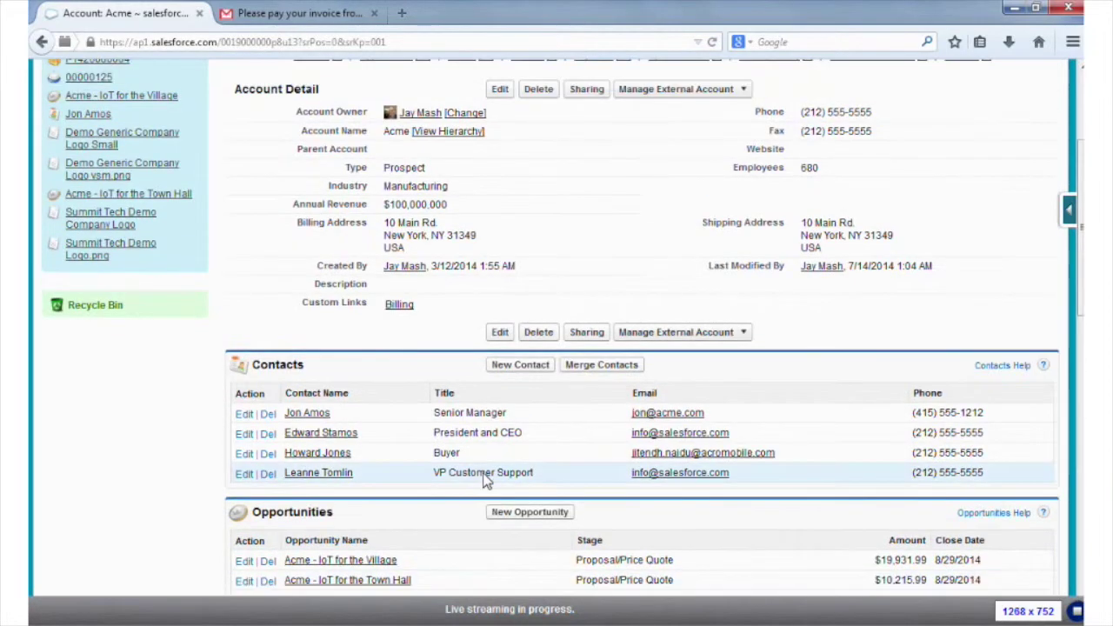
pyautogui.scroll(-2, 442, 487)
pyautogui.click(346, 468)
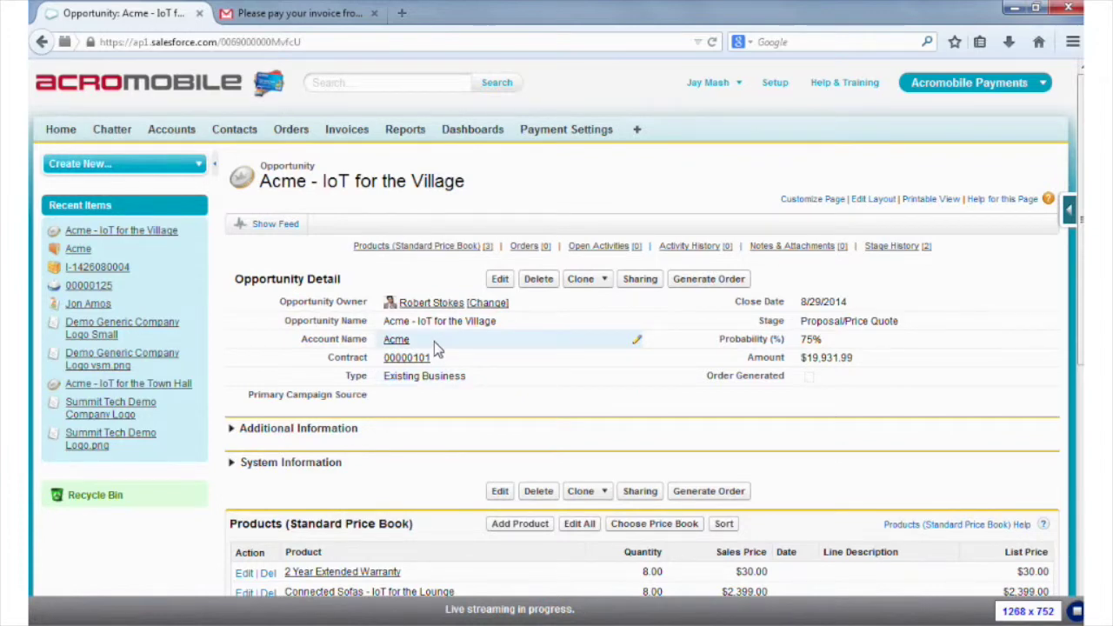
# Change the opportunity's stage to Closed Won and save the record
pyautogui.scroll(-2, 617, 387)
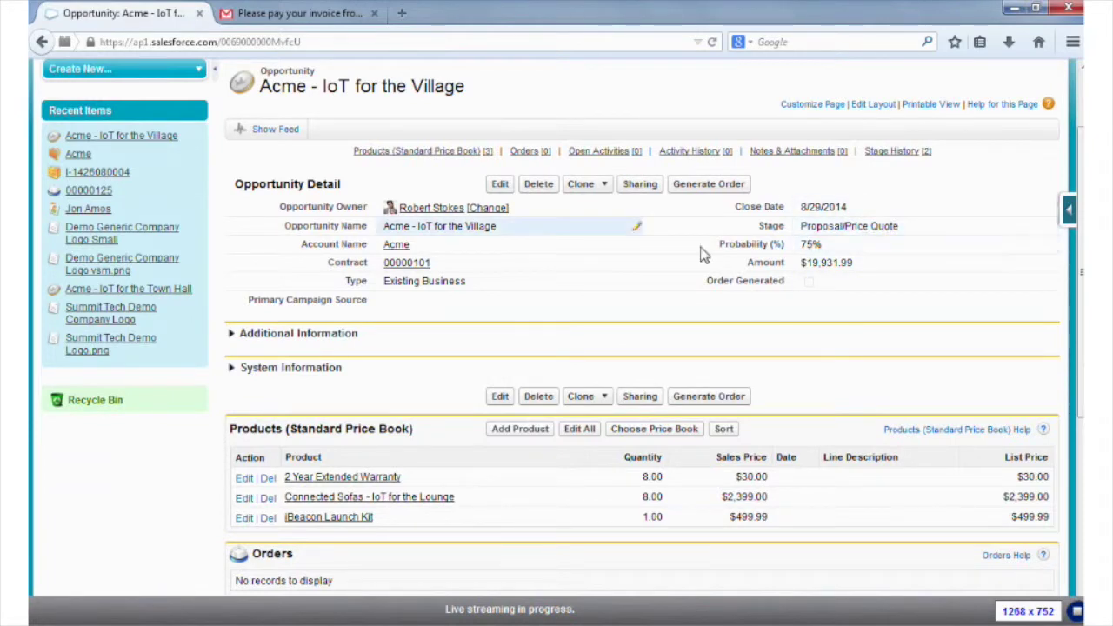
pyautogui.click(500, 184)
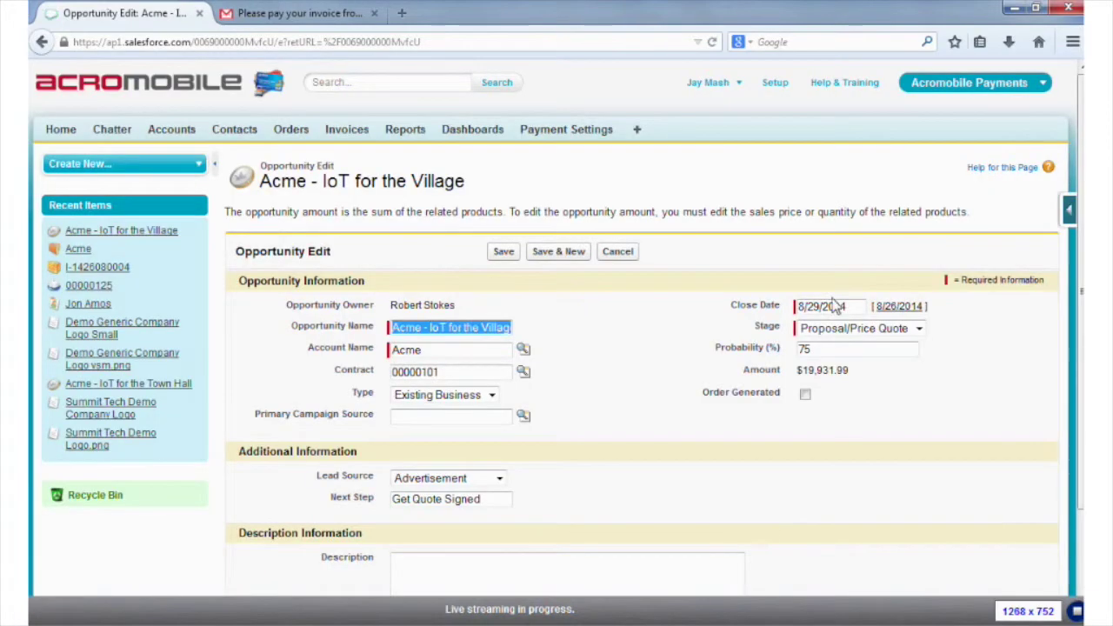
pyautogui.click(857, 329)
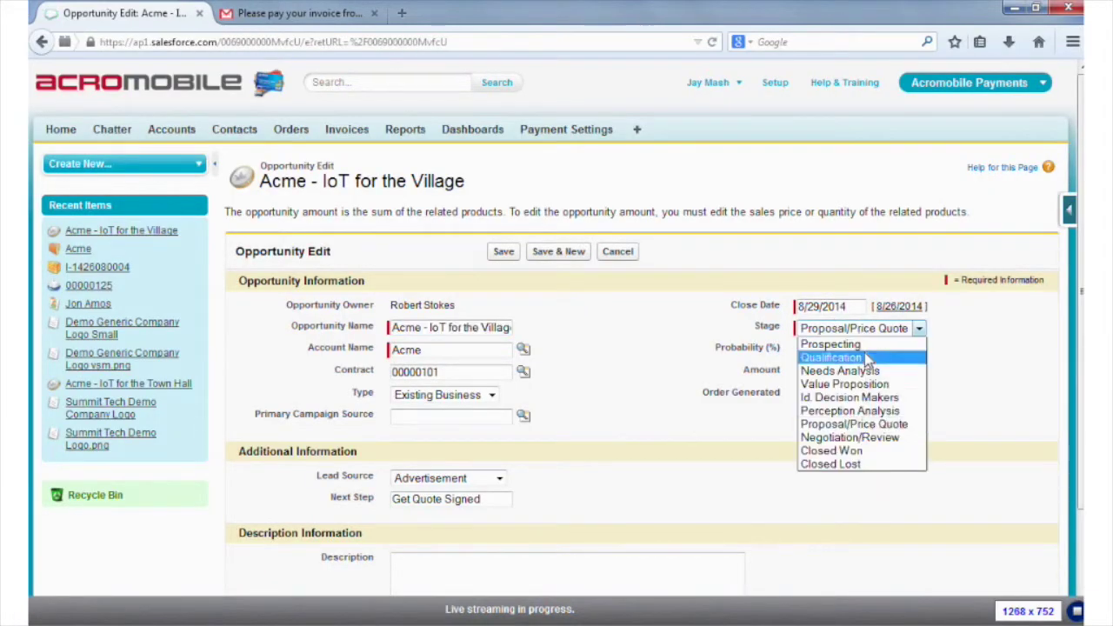
pyautogui.click(861, 452)
pyautogui.click(503, 252)
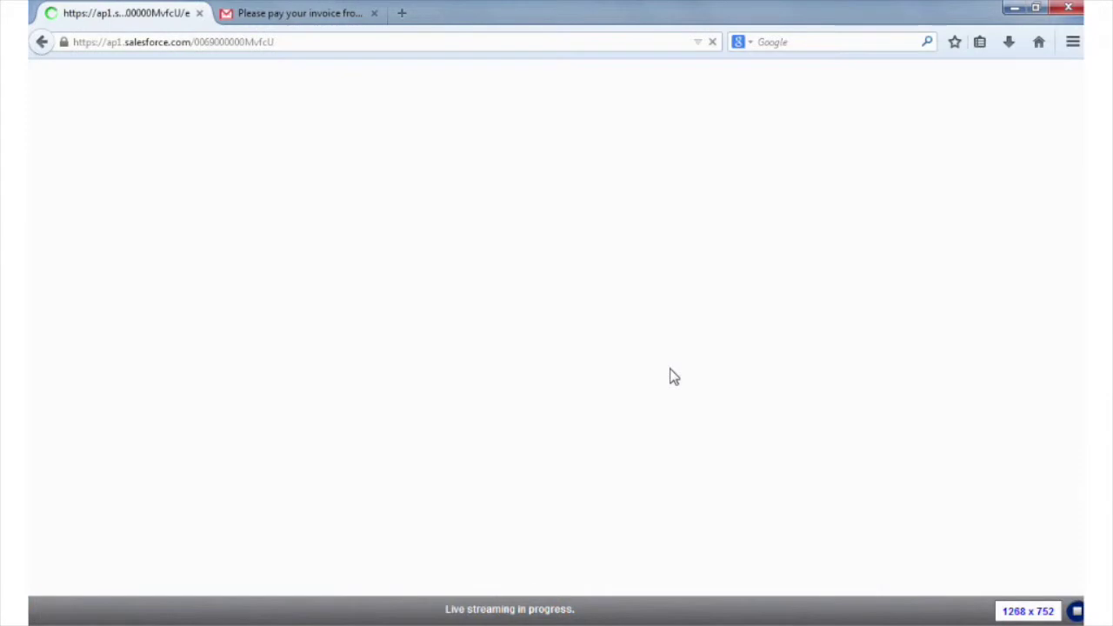
# Generate an order from the Acme - IoT for the Village opportunity
pyautogui.scroll(-5, 673, 374)
pyautogui.scroll(-1, 669, 372)
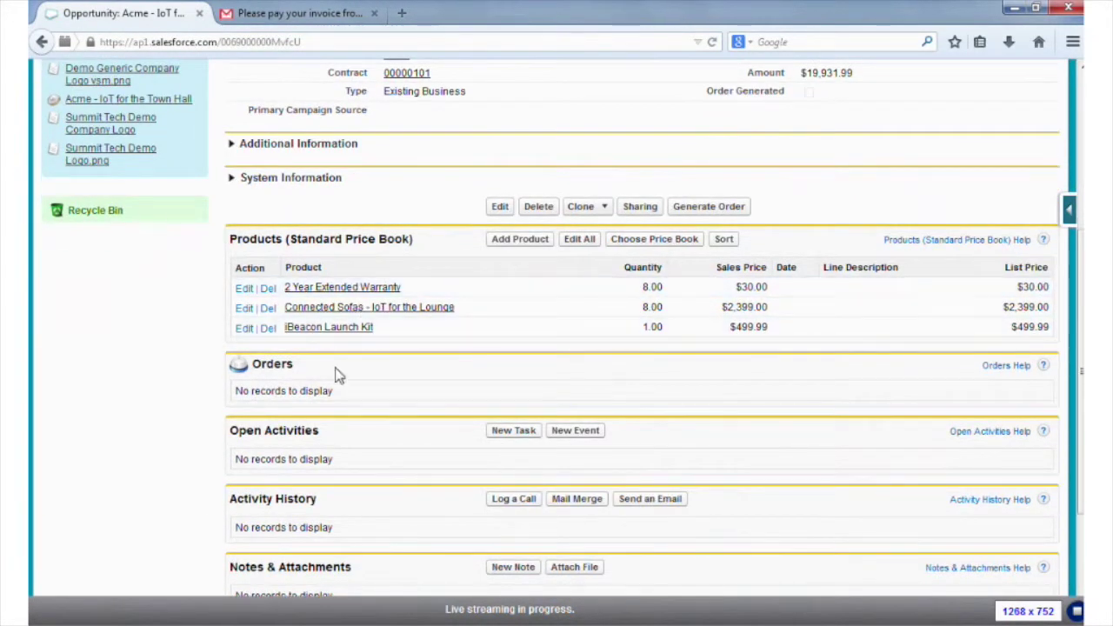
pyautogui.scroll(5, 503, 383)
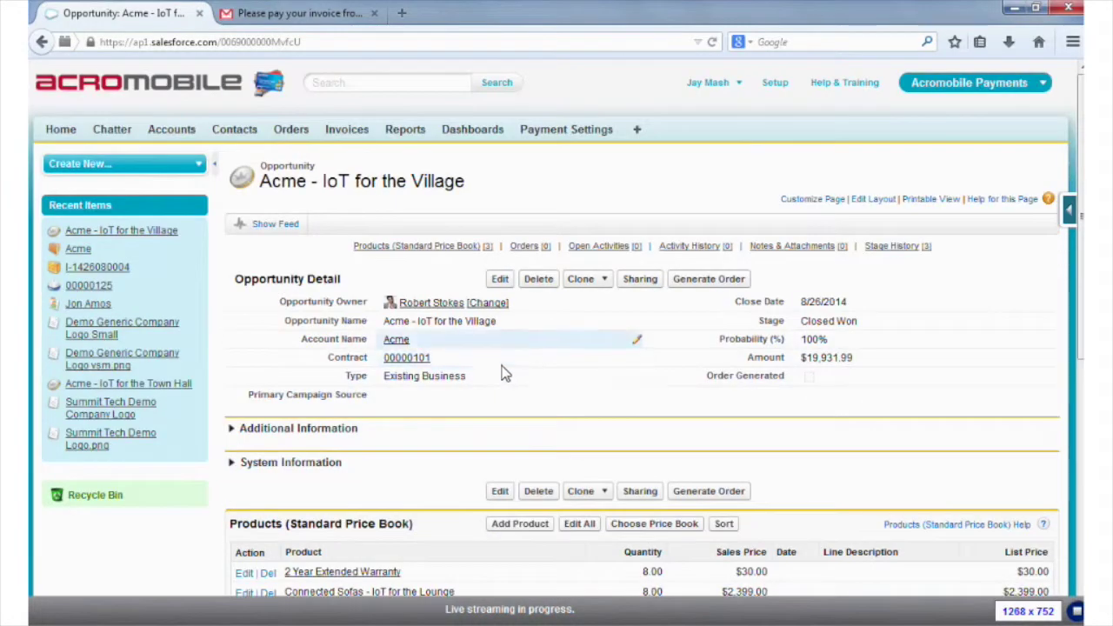
pyautogui.click(712, 282)
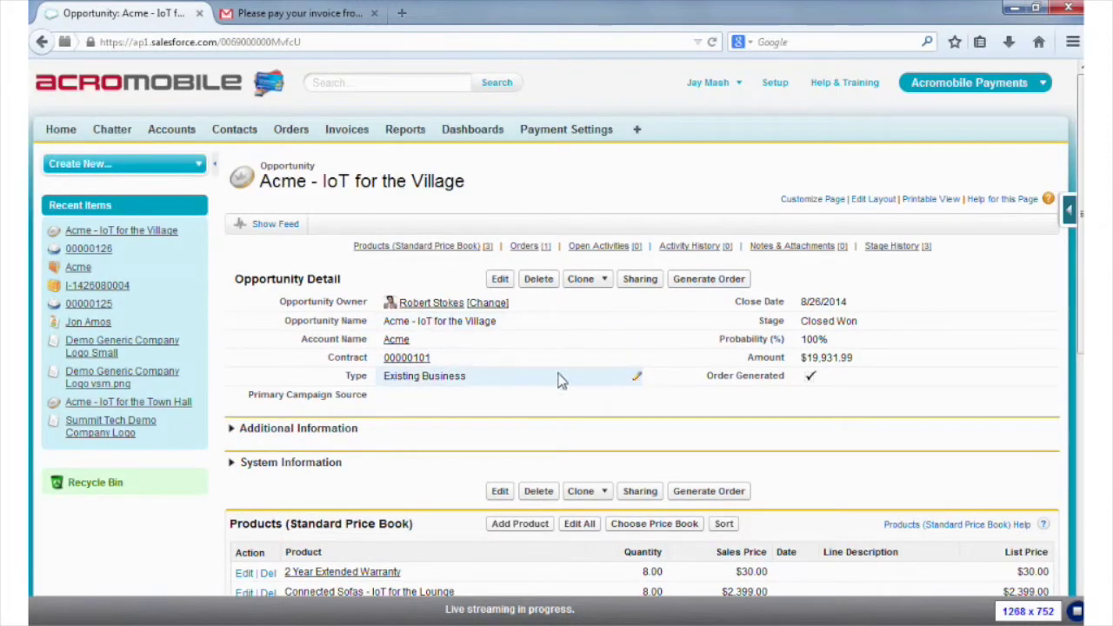
# Open the order listed under the Acme - IoT for the Village opportunity
pyautogui.scroll(-2, 560, 380)
pyautogui.scroll(-2, 558, 373)
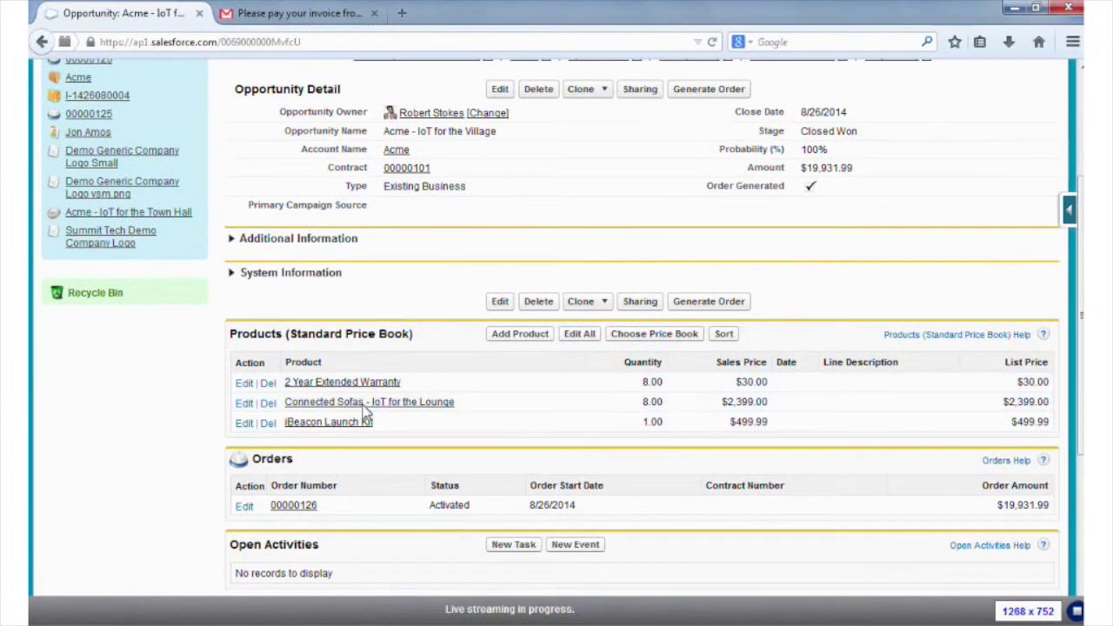
pyautogui.click(294, 511)
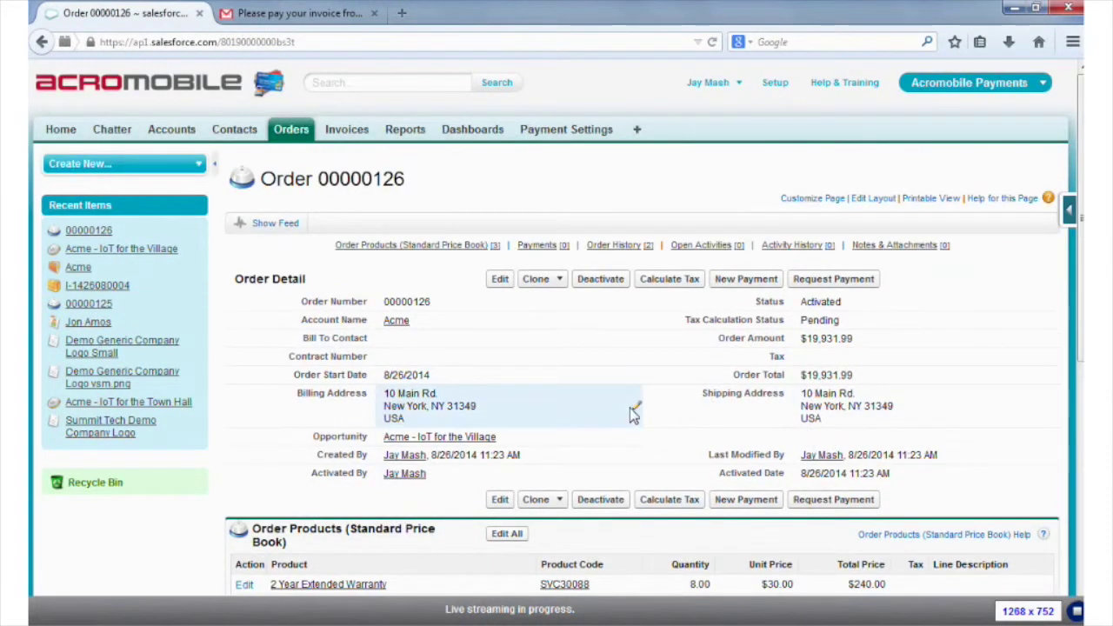
# Edit the order to assign the Acme account's Senior Manager as its Bill To Contact, and save it
pyautogui.scroll(-4, 659, 418)
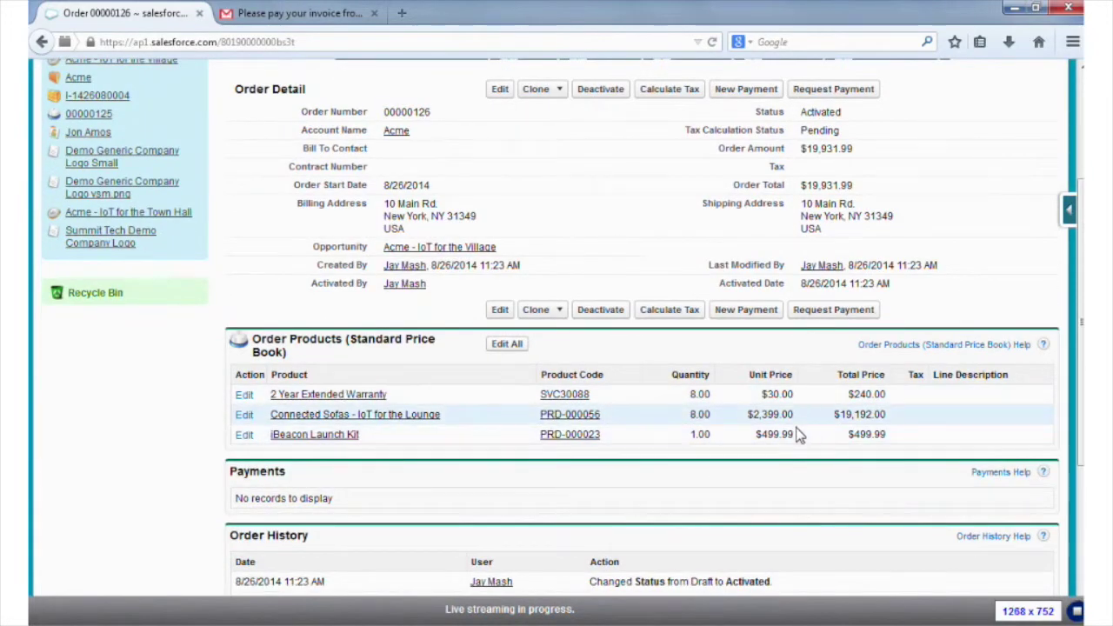
pyautogui.scroll(4, 795, 432)
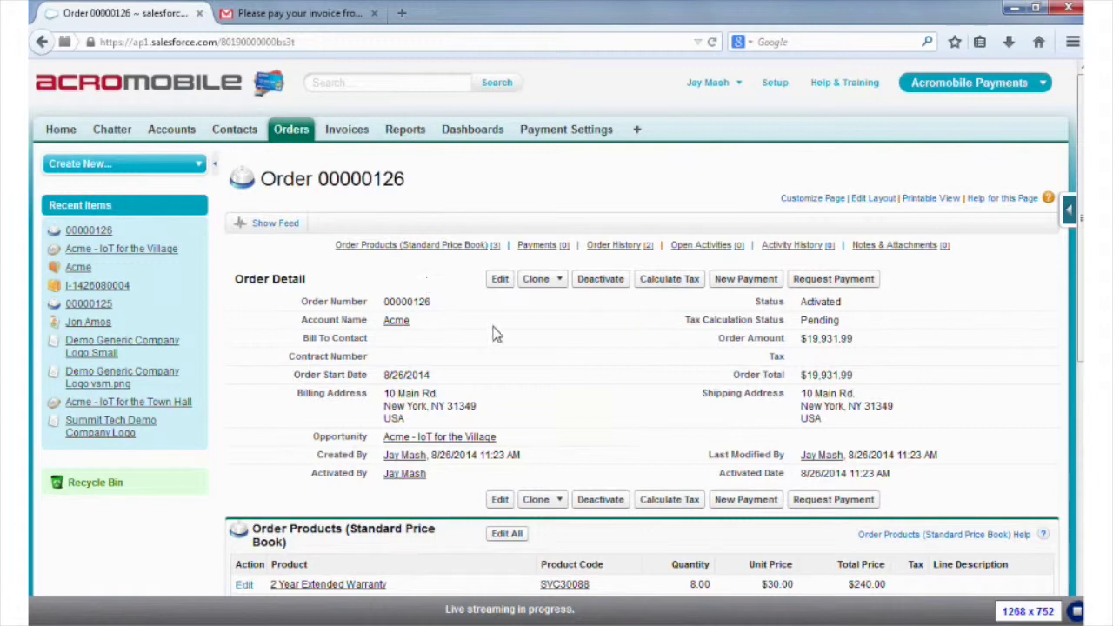
pyautogui.click(508, 284)
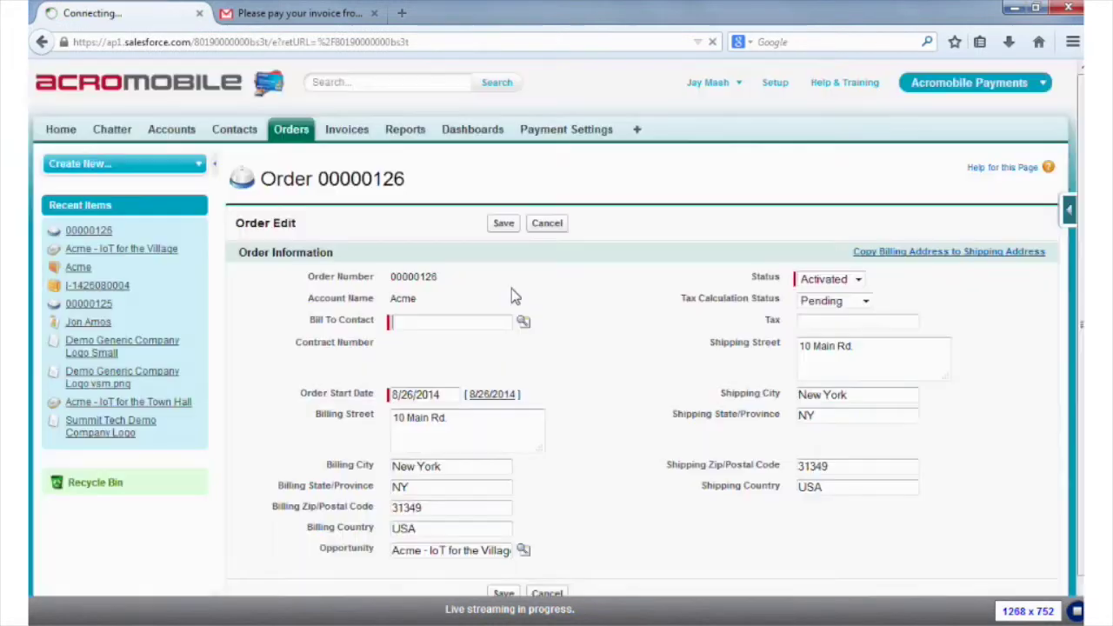
pyautogui.click(523, 322)
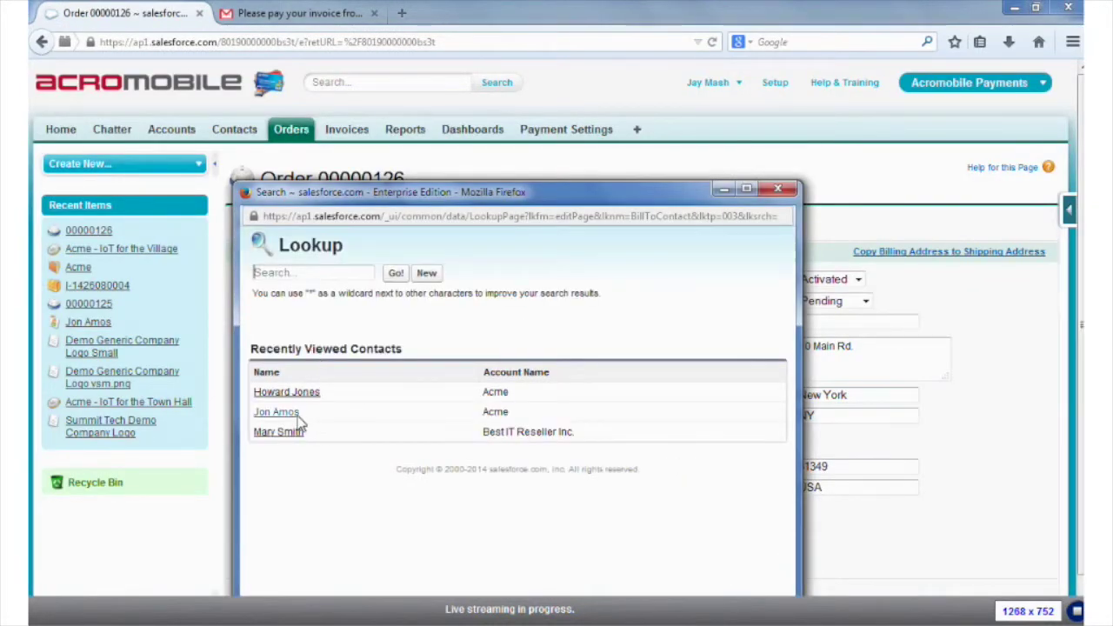
pyautogui.click(294, 413)
pyautogui.click(509, 228)
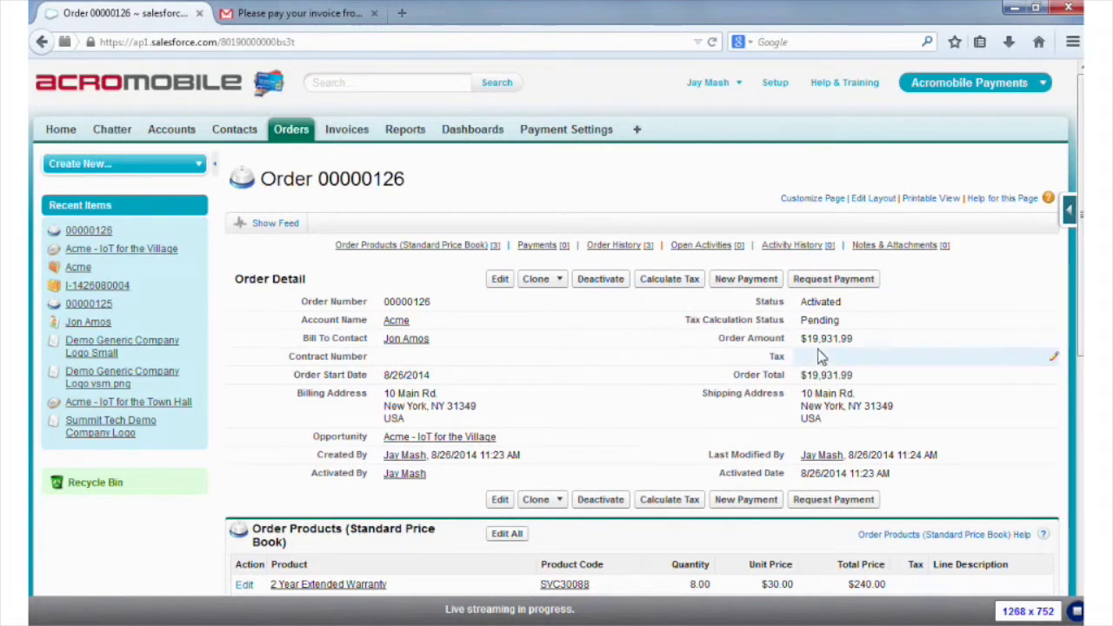
# Calculate the tax for the order and check the tax on its product lines
pyautogui.click(669, 279)
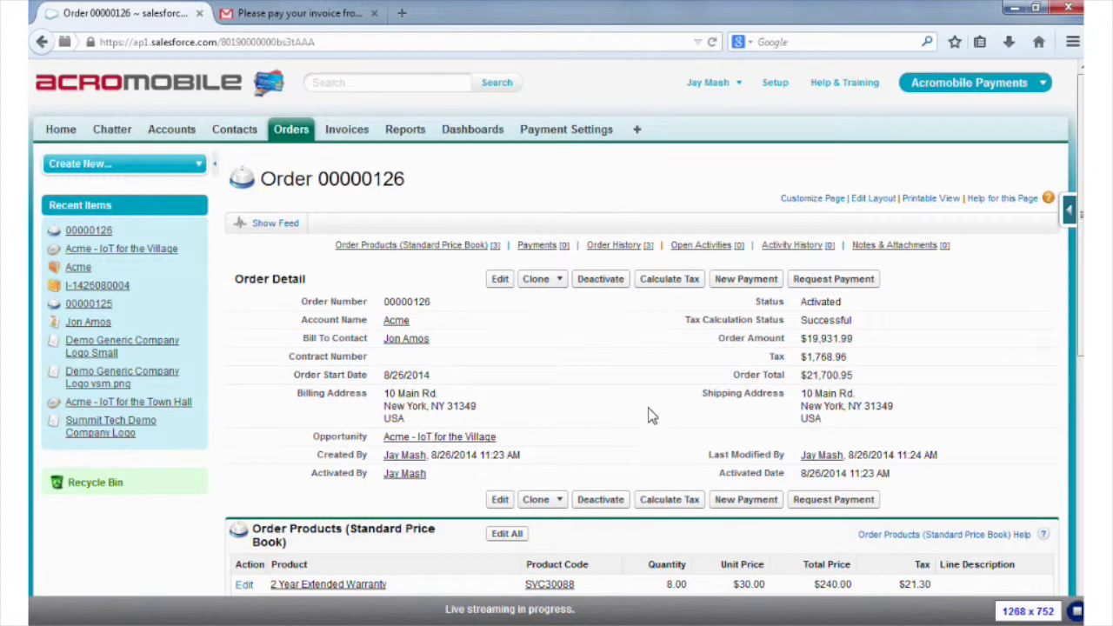
pyautogui.scroll(-4, 651, 409)
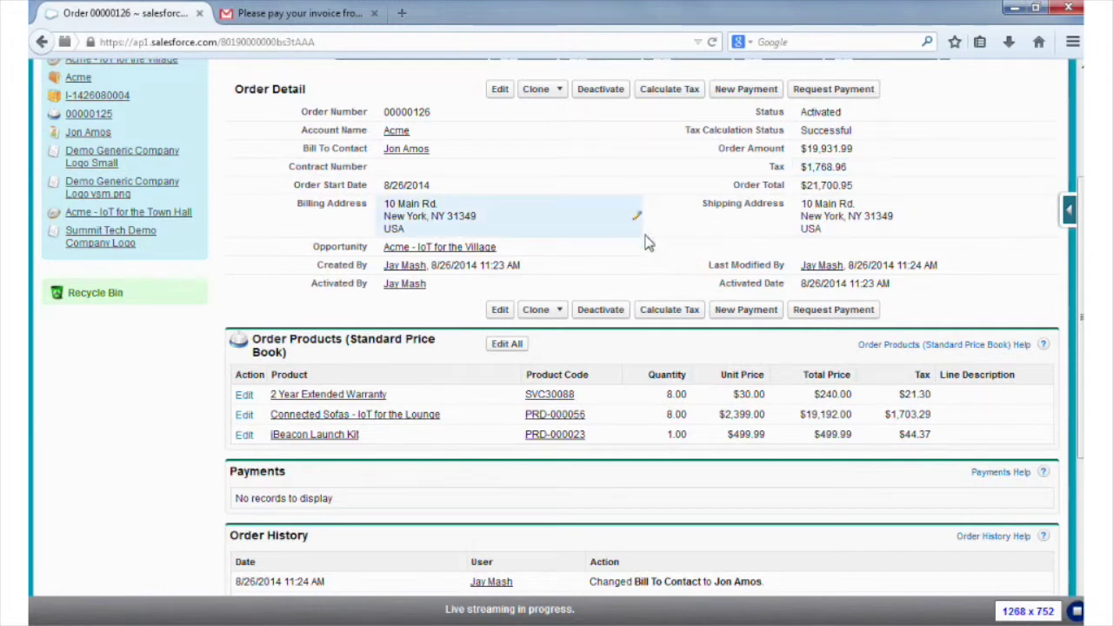
pyautogui.scroll(3, 690, 220)
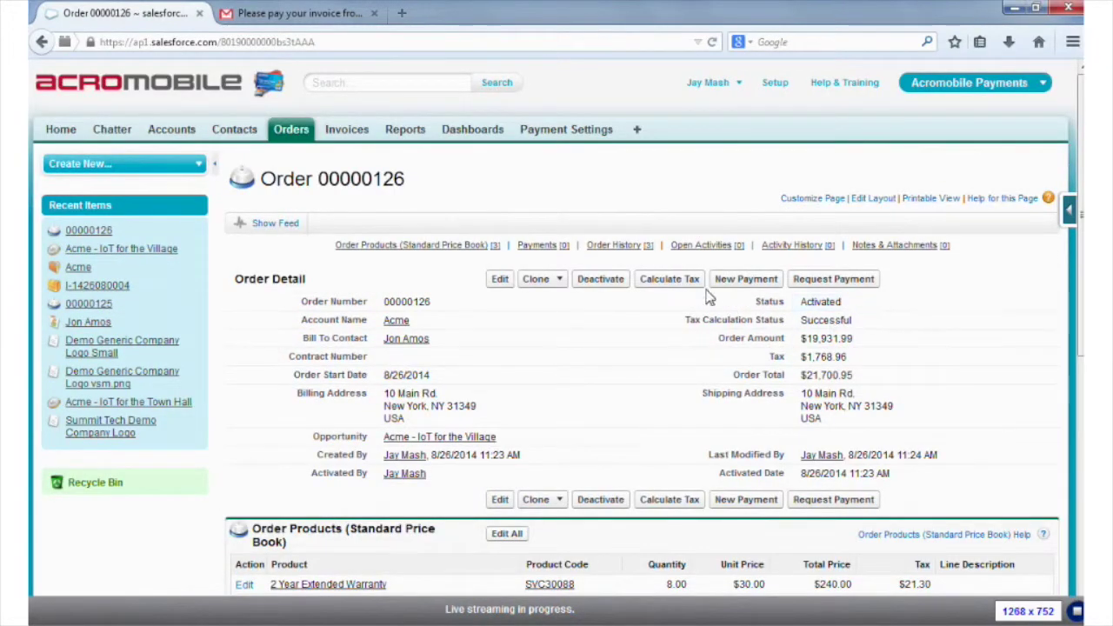
# Start a new payment for the order, paying with a new card and creating a token
pyautogui.click(739, 289)
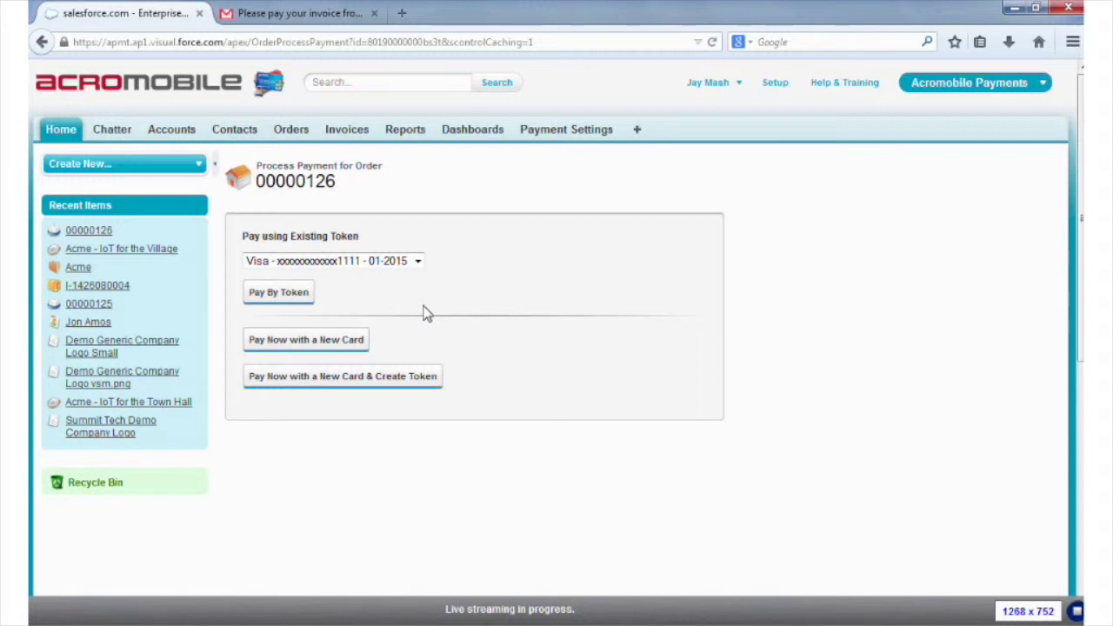
pyautogui.click(420, 262)
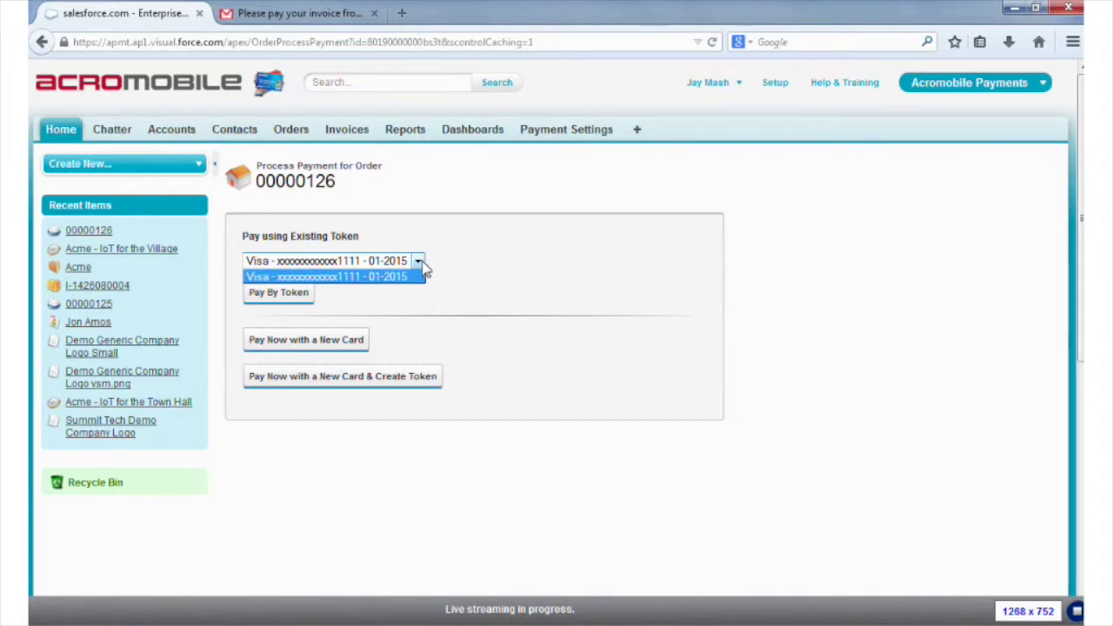
pyautogui.click(378, 300)
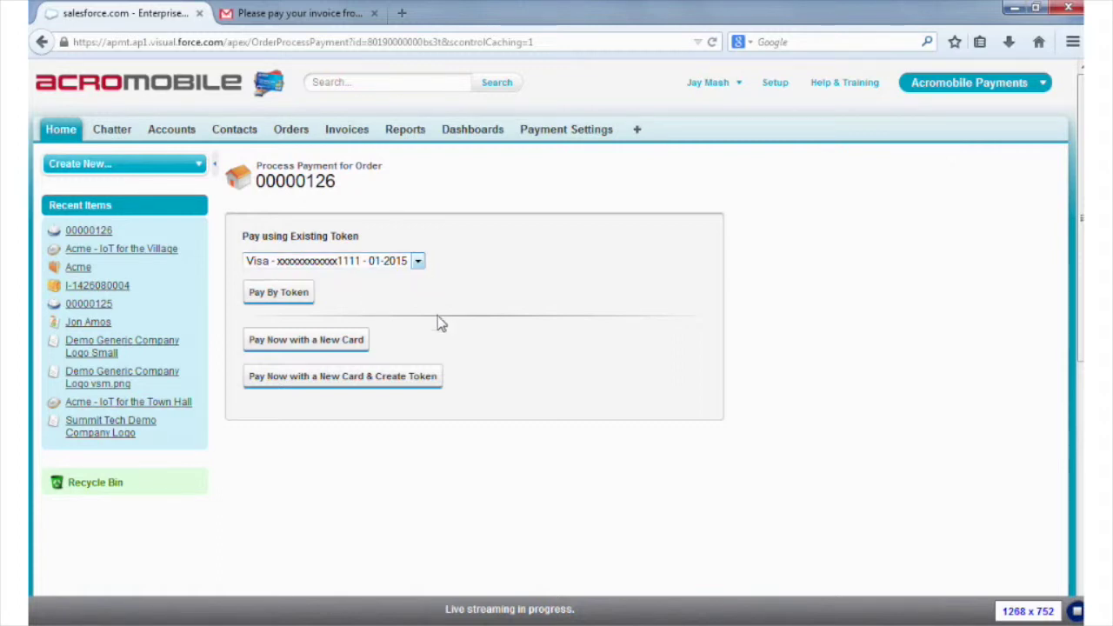
pyautogui.click(400, 383)
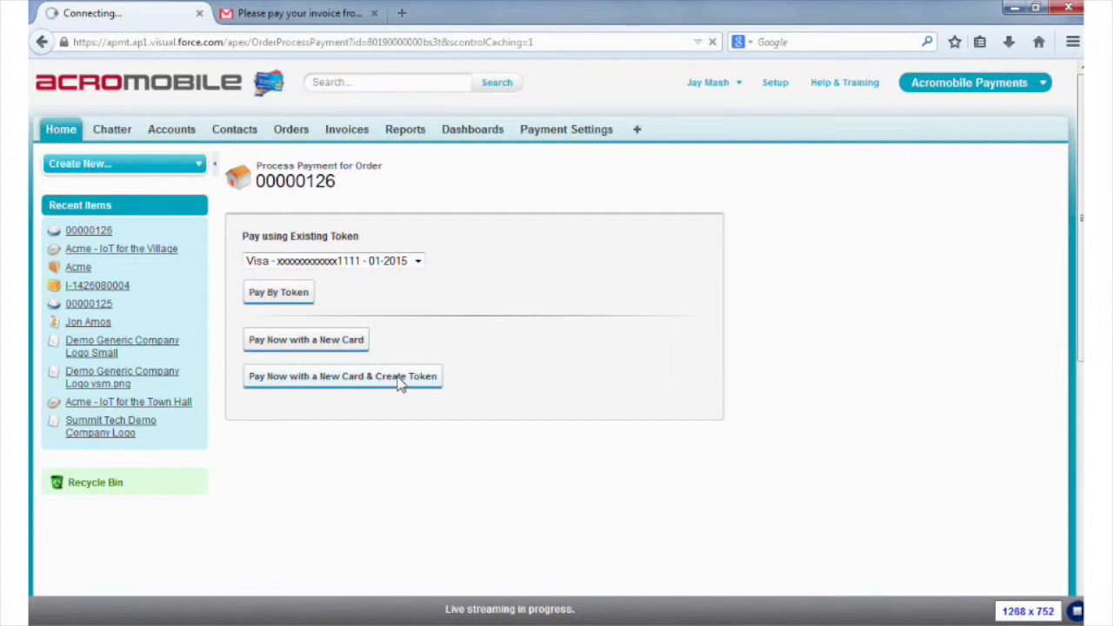
pyautogui.click(269, 349)
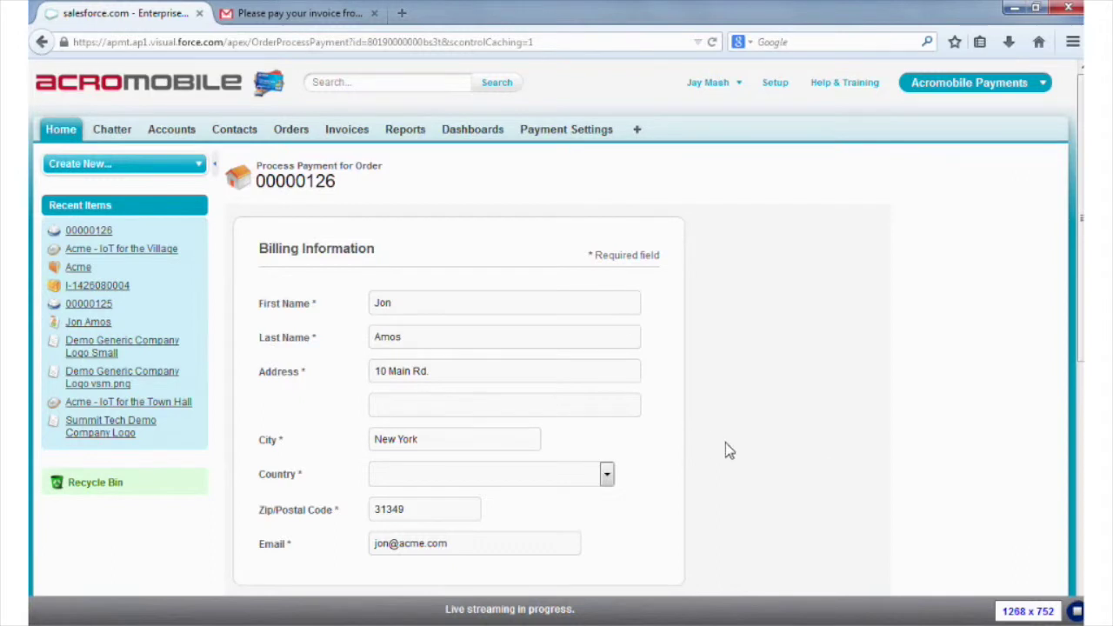
# Set the billing country to United States of America and the state to Illinois for the order payment
pyautogui.click(606, 478)
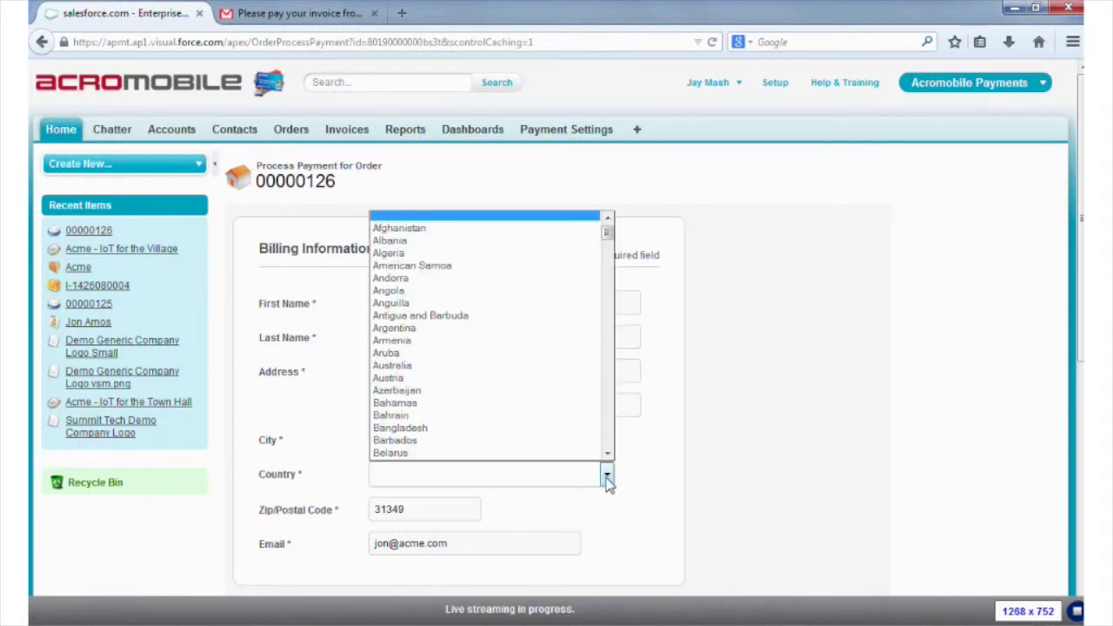
pyautogui.write('un')
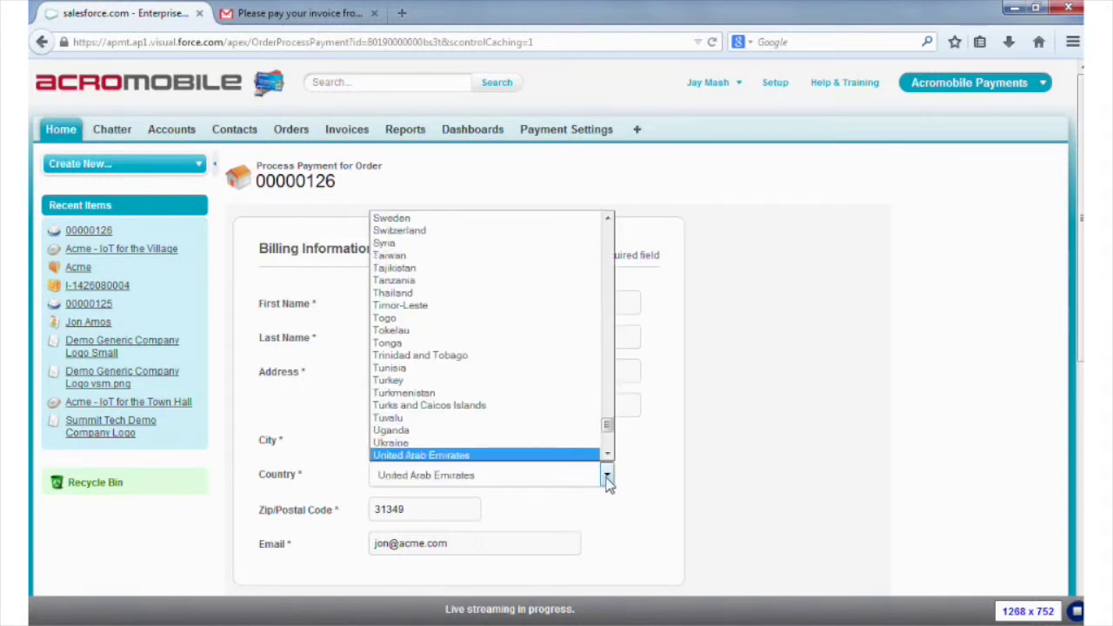
pyautogui.scroll(-2, 608, 457)
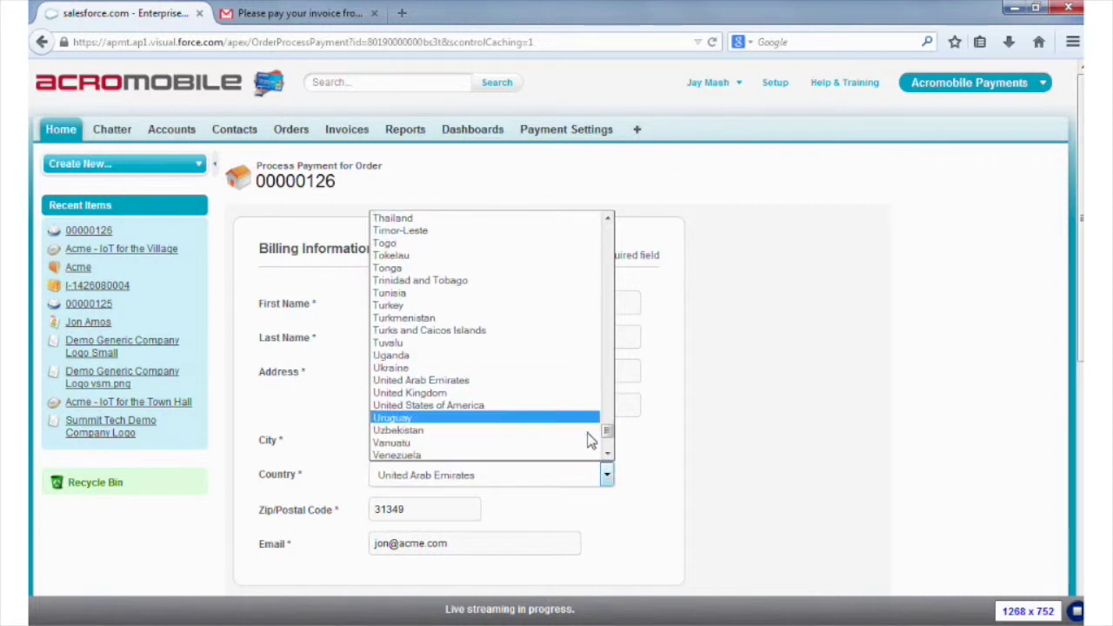
pyautogui.click(517, 407)
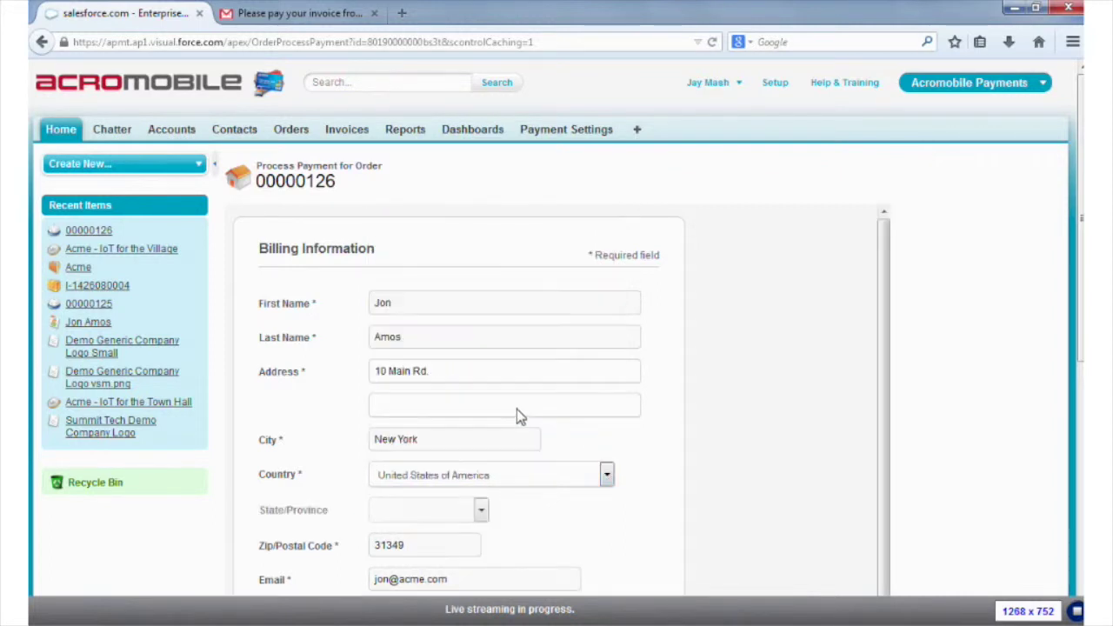
pyautogui.click(481, 511)
pyautogui.click(417, 453)
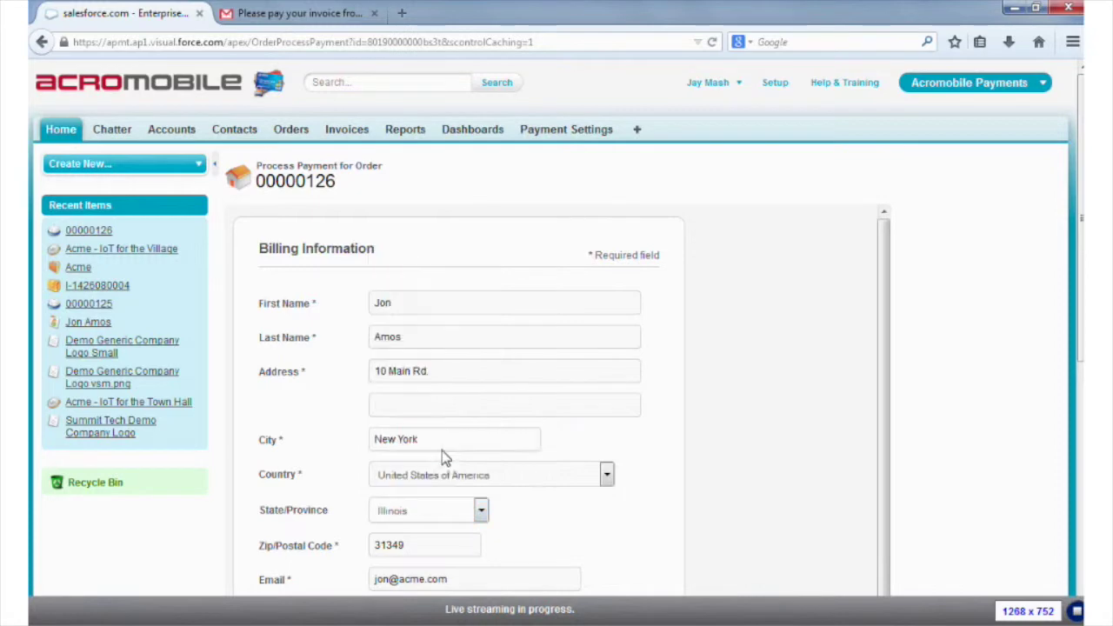
# Choose Visa, enter the card number with expiration date 01/2018, and submit the order payment
pyautogui.scroll(-5, 635, 555)
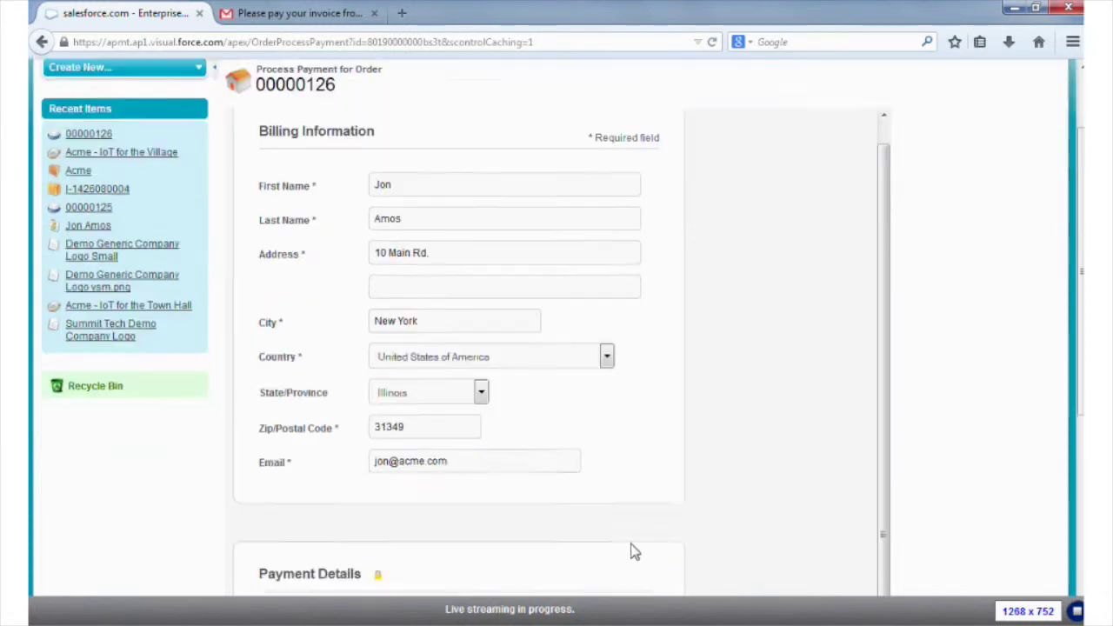
pyautogui.scroll(-6, 633, 548)
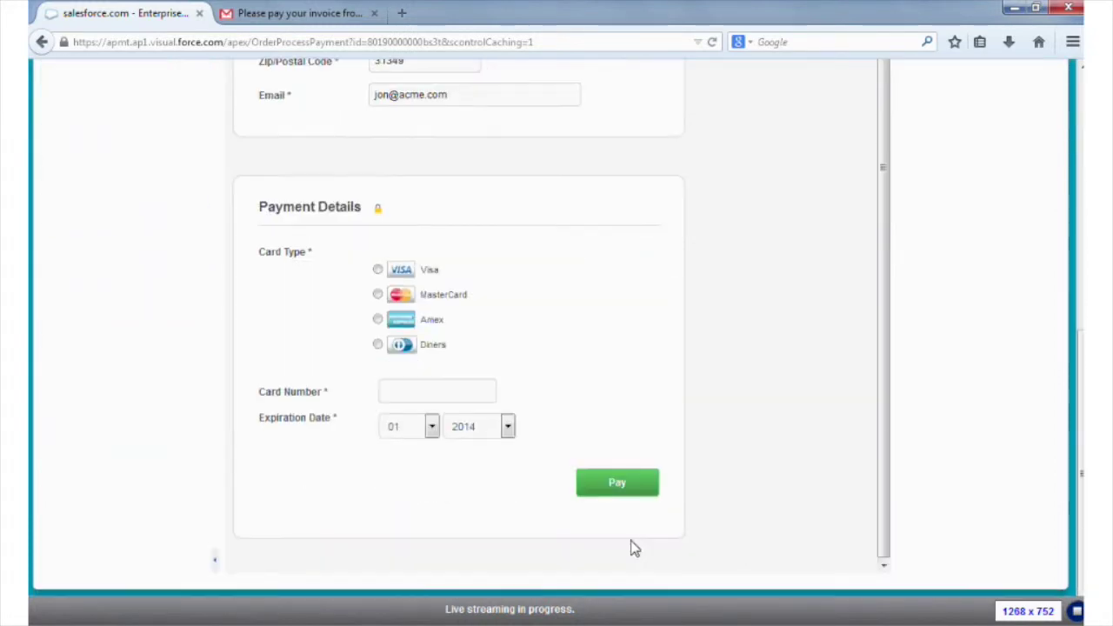
pyautogui.click(377, 270)
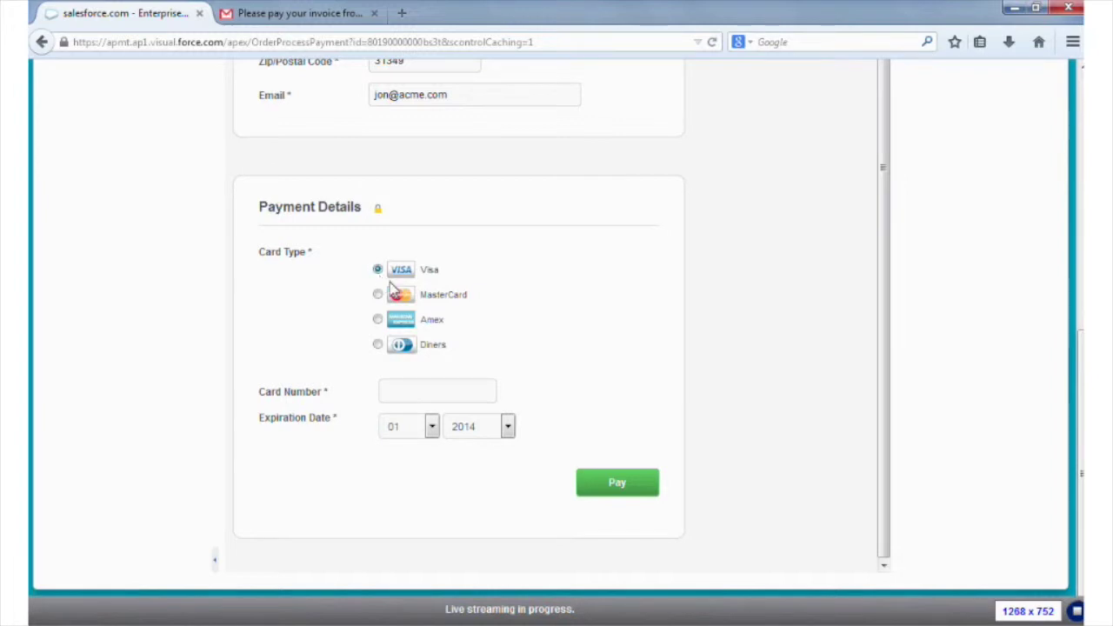
pyautogui.click(420, 391)
pyautogui.write('4111111111111111')
pyautogui.click(508, 427)
pyautogui.click(500, 496)
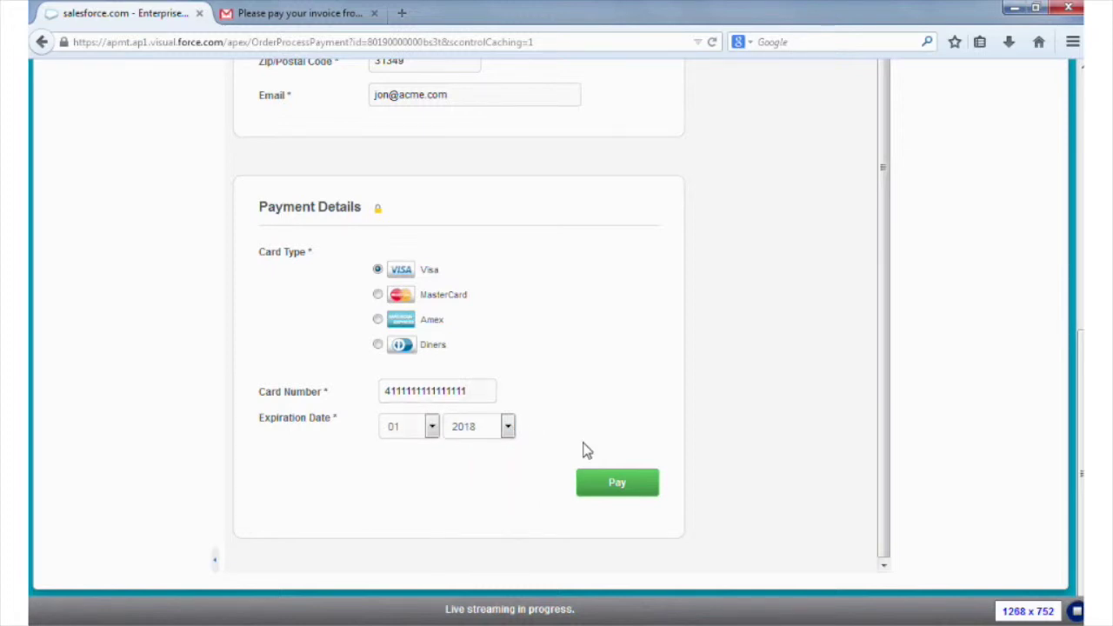
pyautogui.scroll(1, 640, 426)
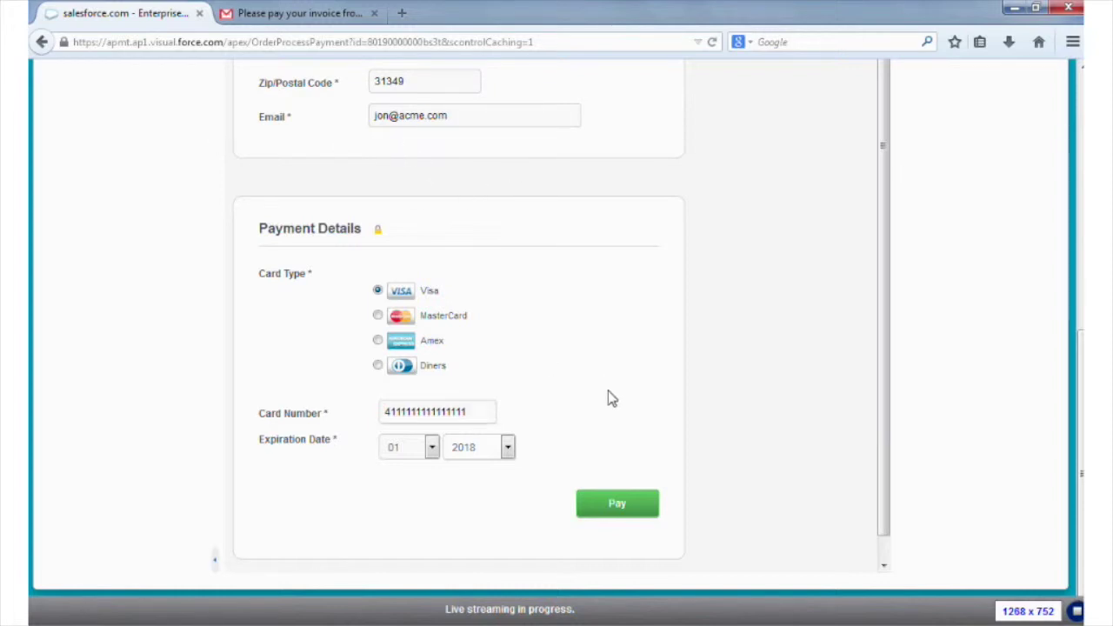
pyautogui.click(622, 511)
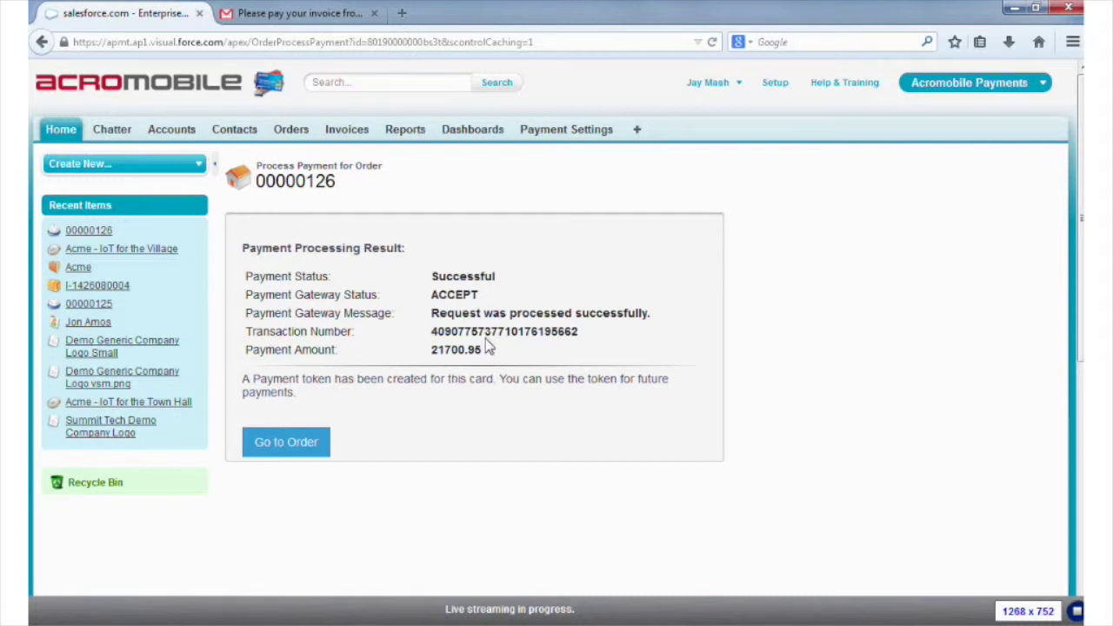
# Return to the order, open its payment record and view the Visa payment method used for it
pyautogui.click(298, 450)
pyautogui.click(294, 444)
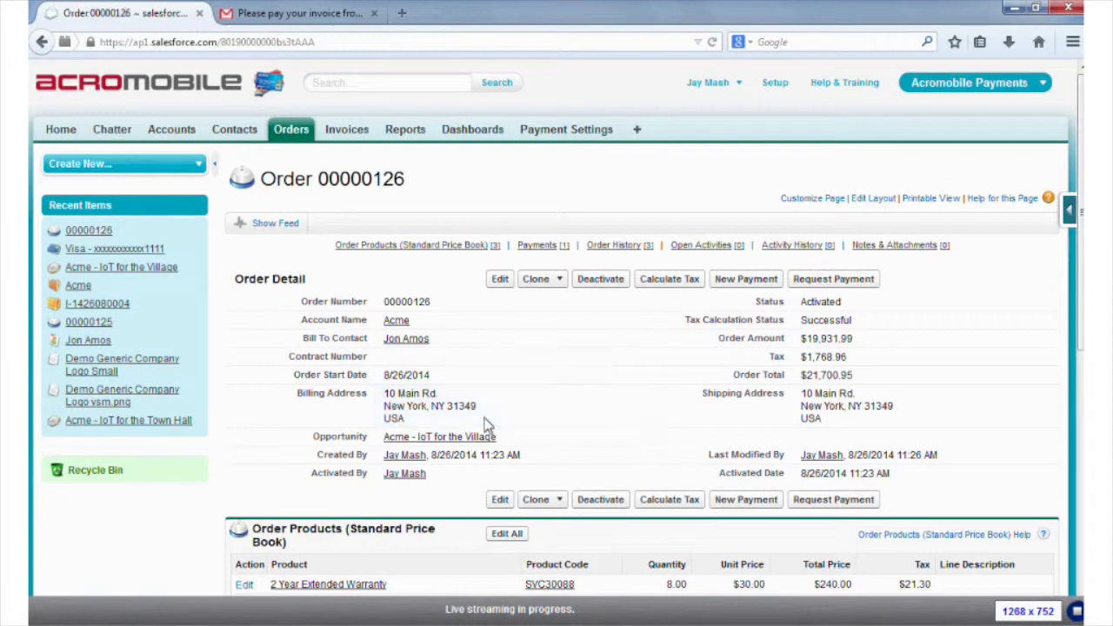
pyautogui.scroll(-5, 513, 419)
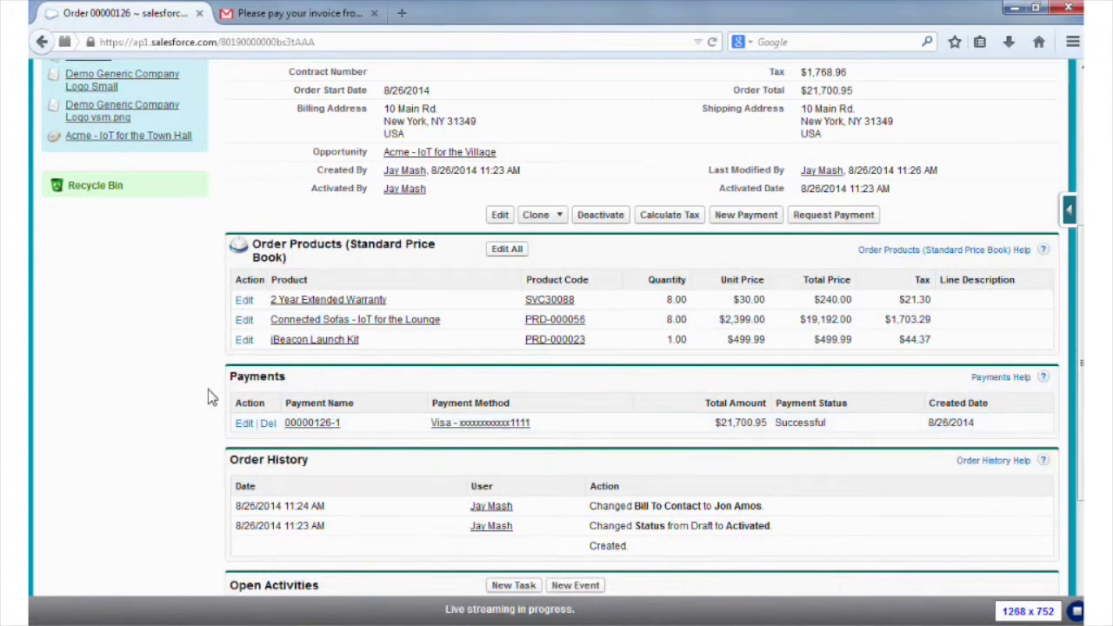
pyautogui.click(311, 427)
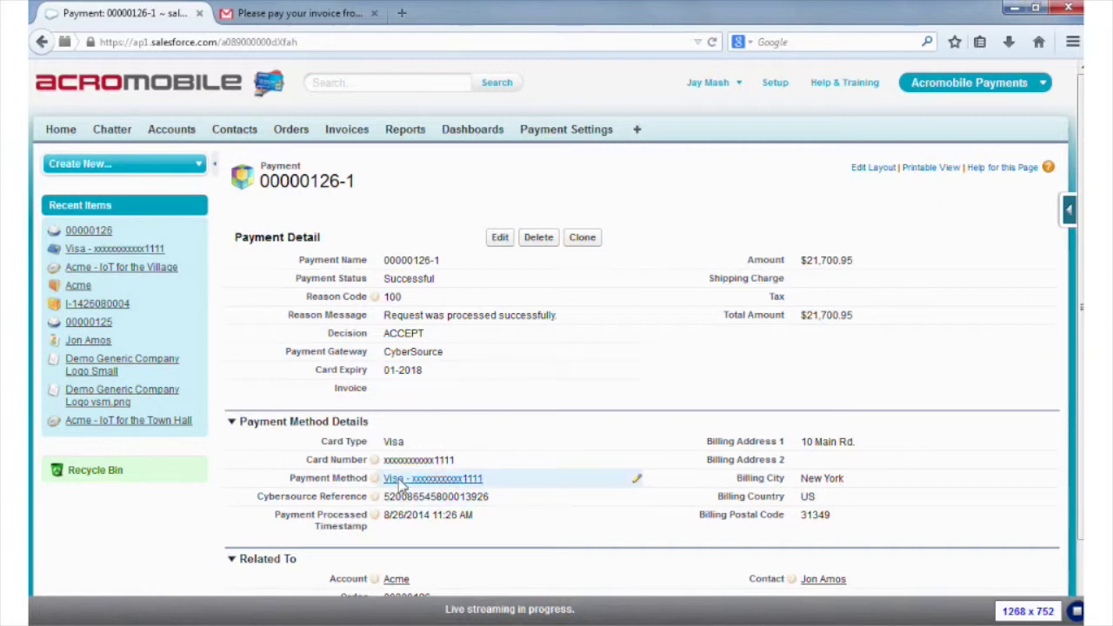
pyautogui.moveTo(479, 478)
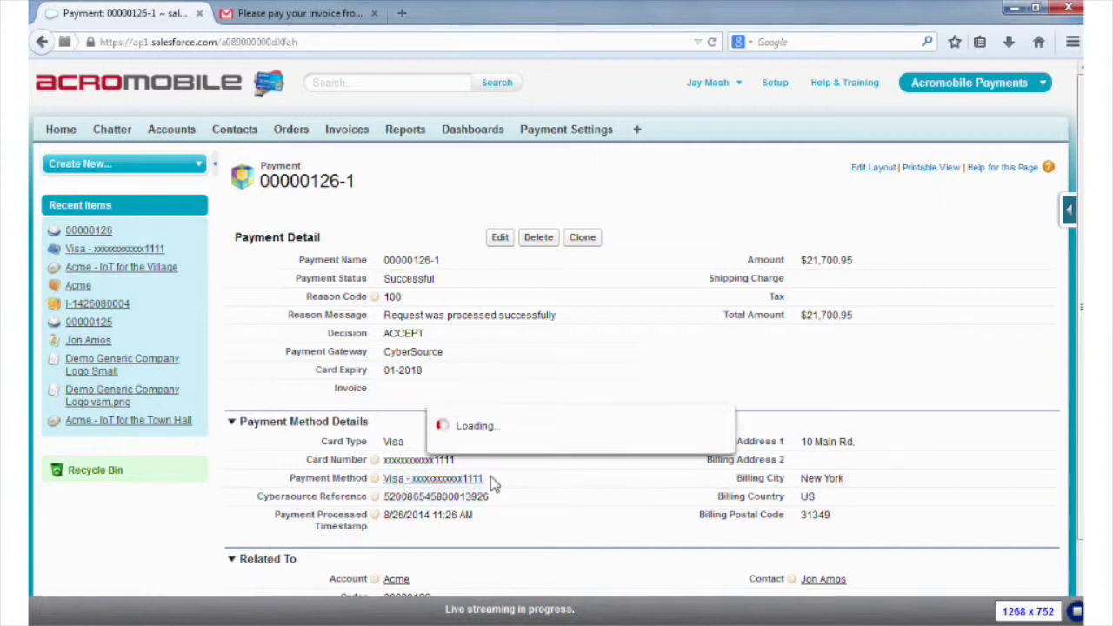
pyautogui.click(432, 479)
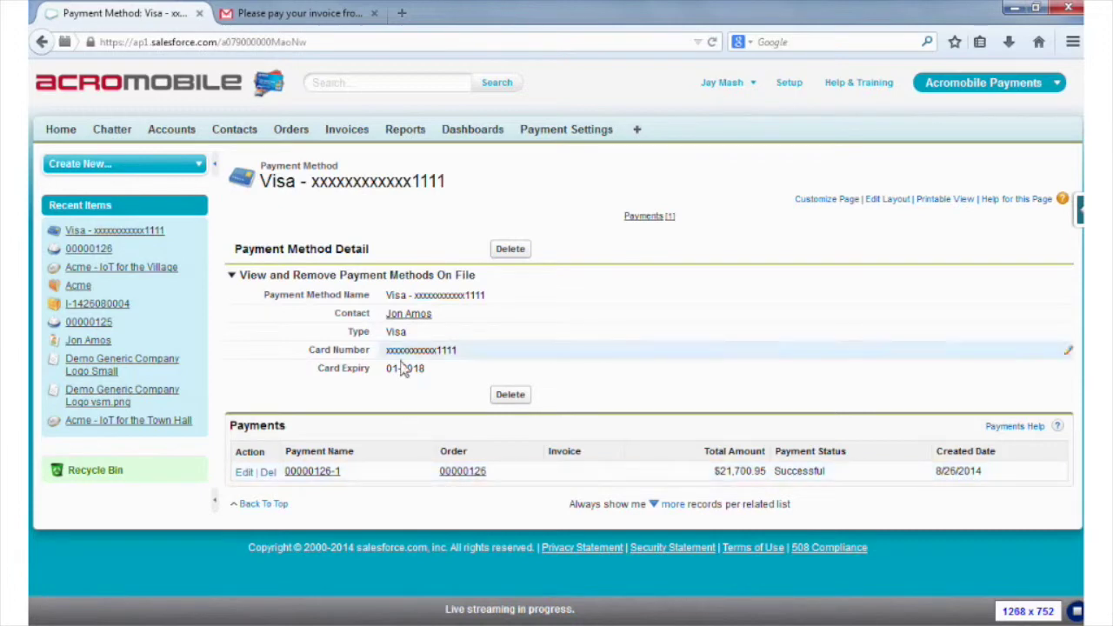
# Open the contact linked to the payment method and review that contact's Payment Methods and Payments lists
pyautogui.moveTo(429, 323)
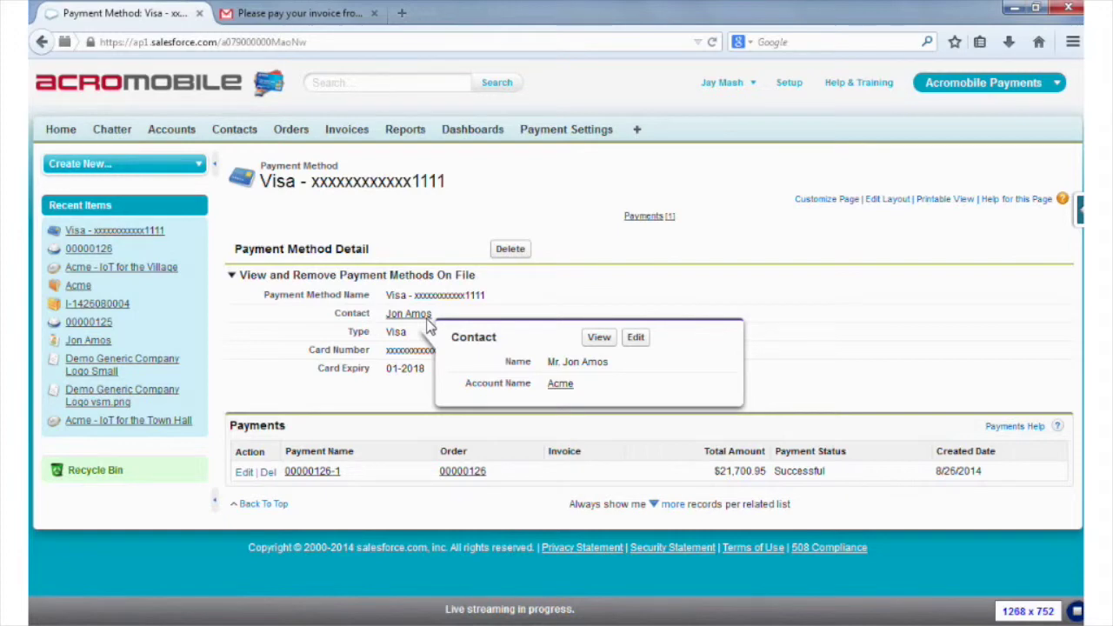
pyautogui.click(415, 317)
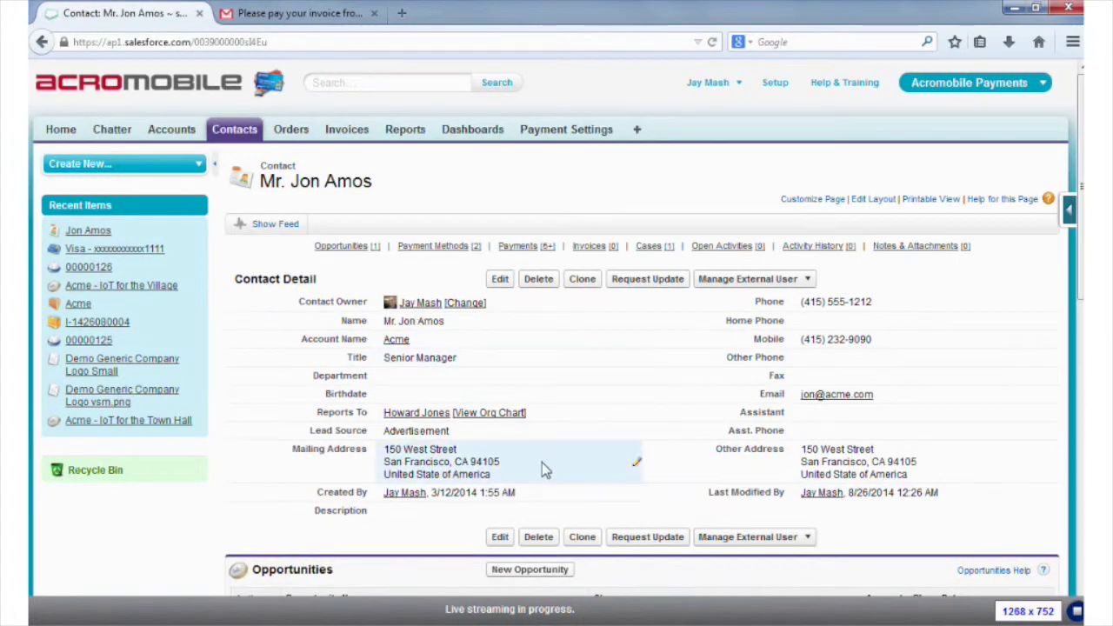
pyautogui.scroll(-5, 567, 410)
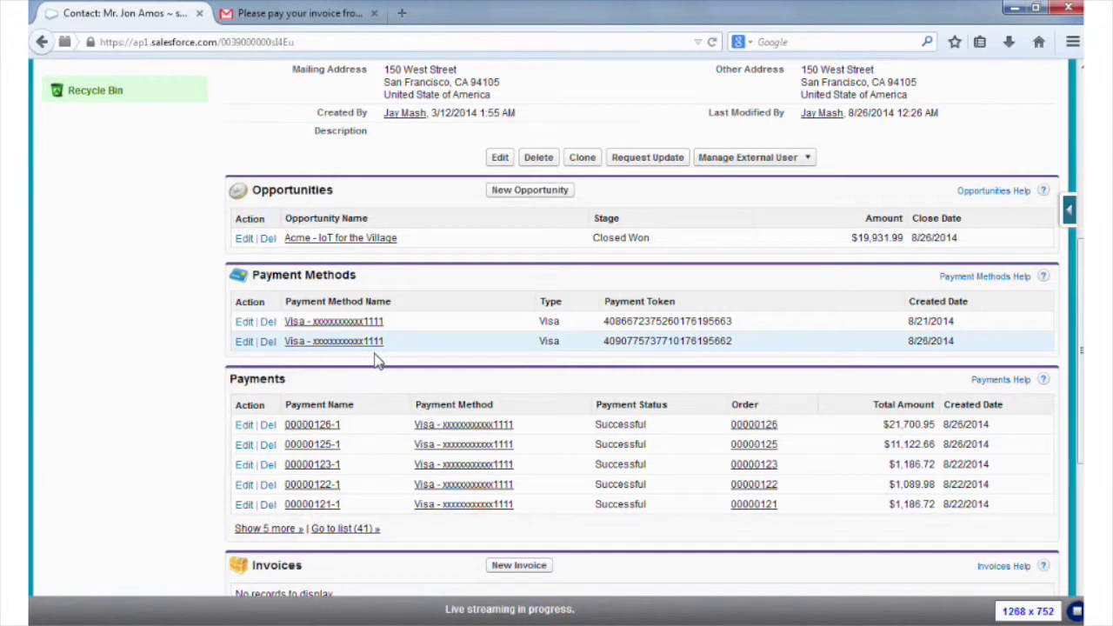
pyautogui.scroll(5, 421, 347)
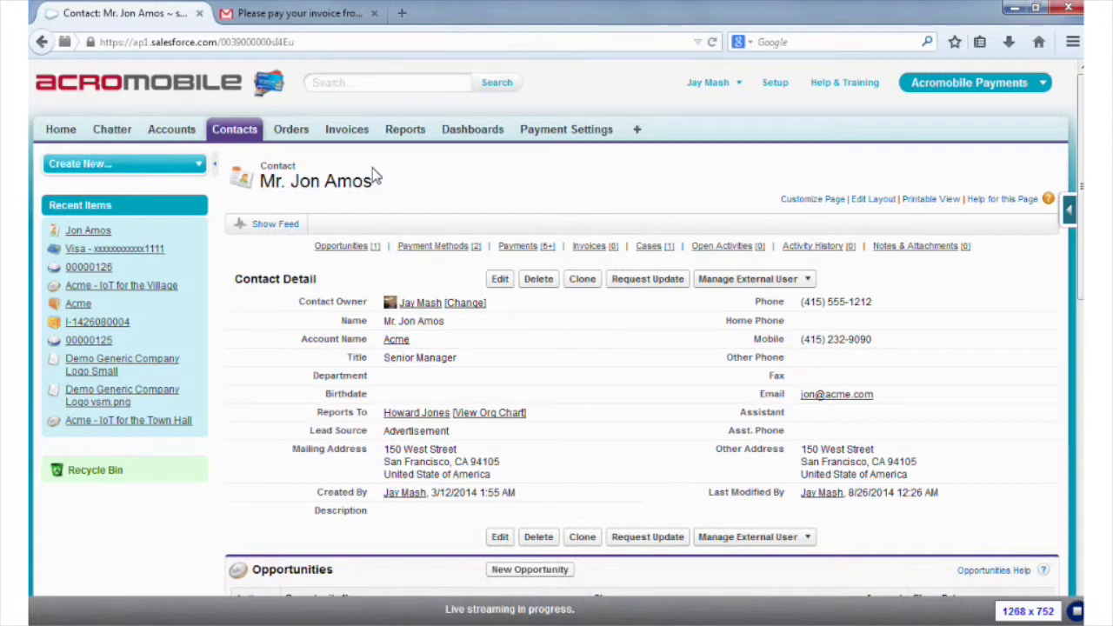
# Open the recent $4,300.00 invoice dated 8/26/2014 and request its payment from the customer
pyautogui.click(350, 139)
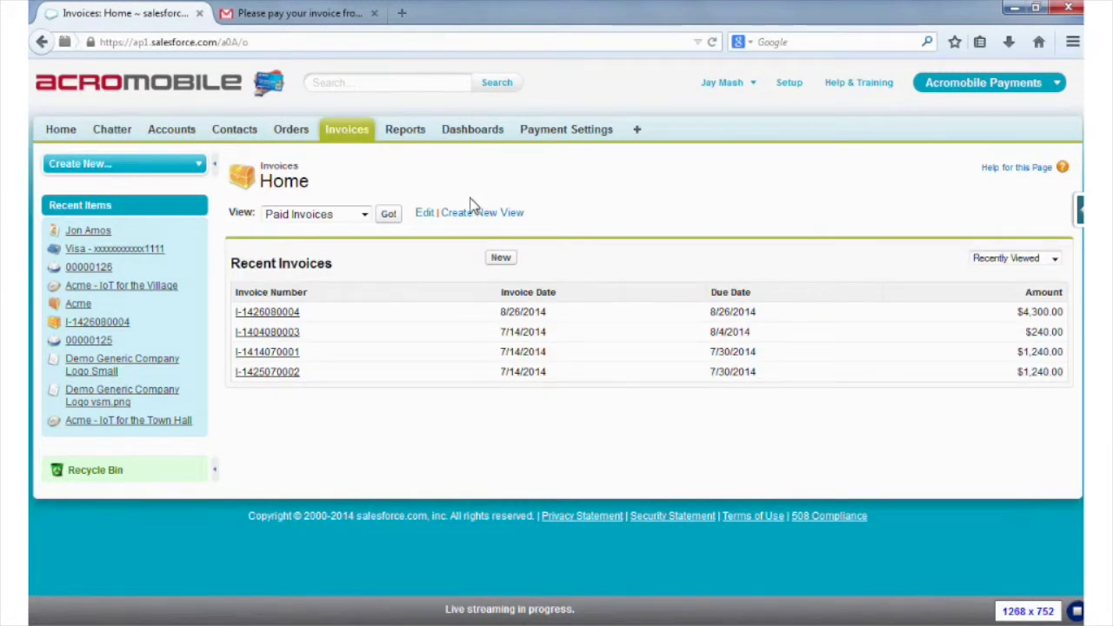
pyautogui.click(278, 313)
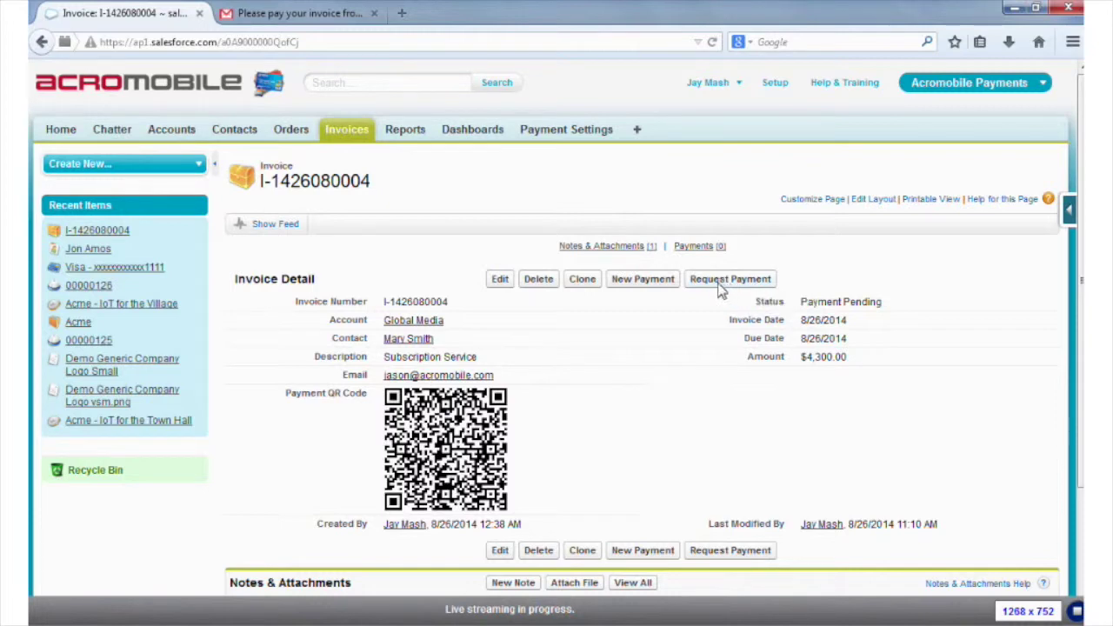
pyautogui.click(717, 282)
# Switch to Gmail and follow the payment link in the "Please pay your invoice from Company" email through to the checkout form
pyautogui.click(275, 14)
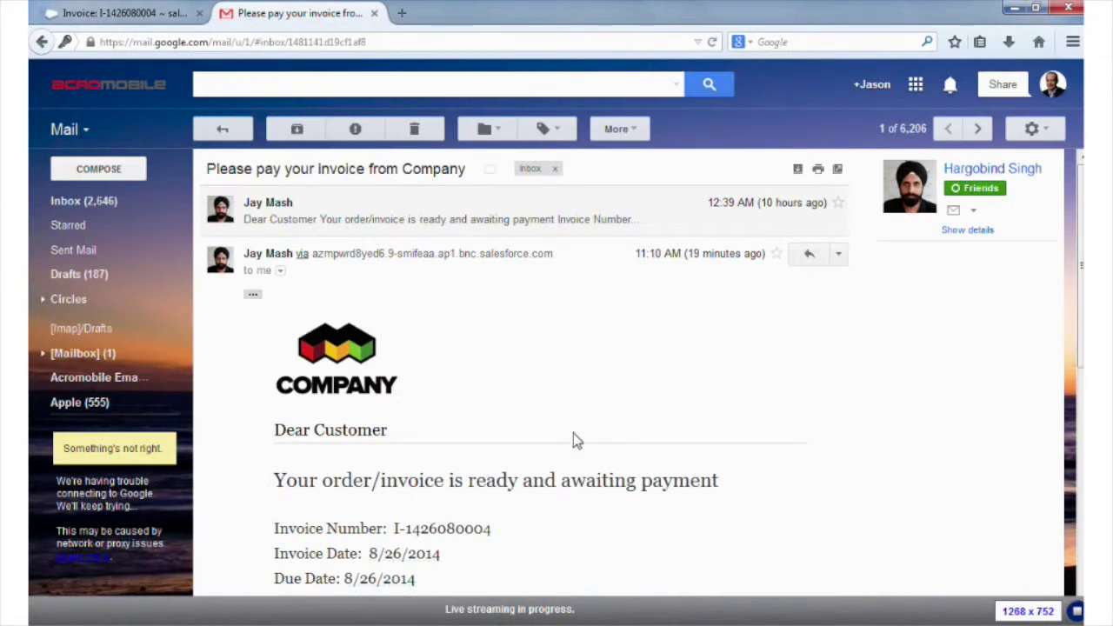
pyautogui.scroll(-3, 557, 378)
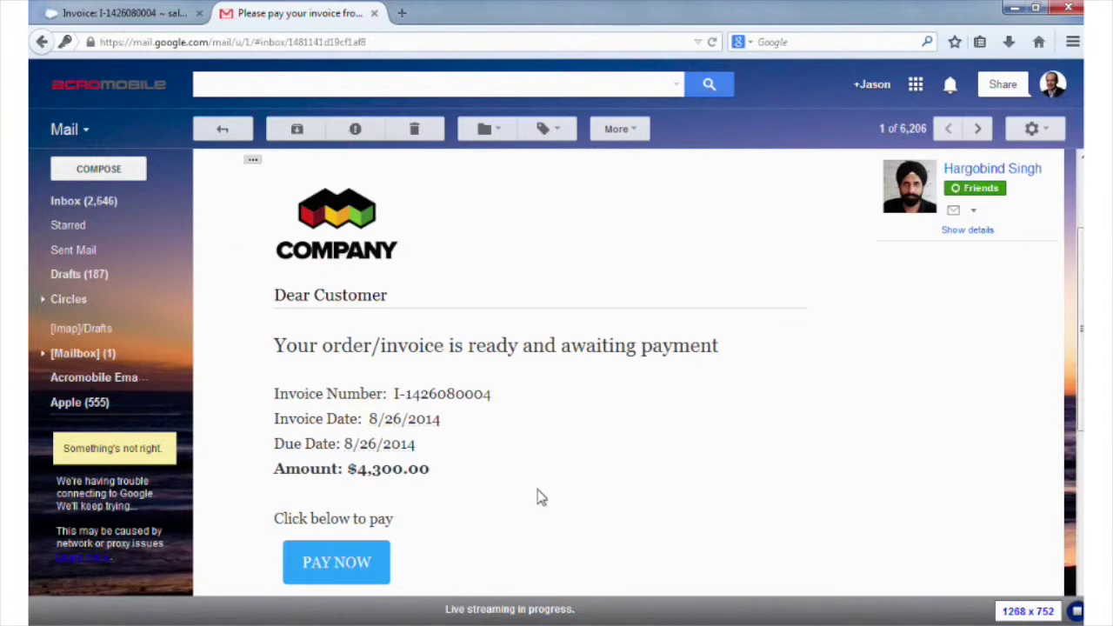
pyautogui.scroll(-1, 545, 427)
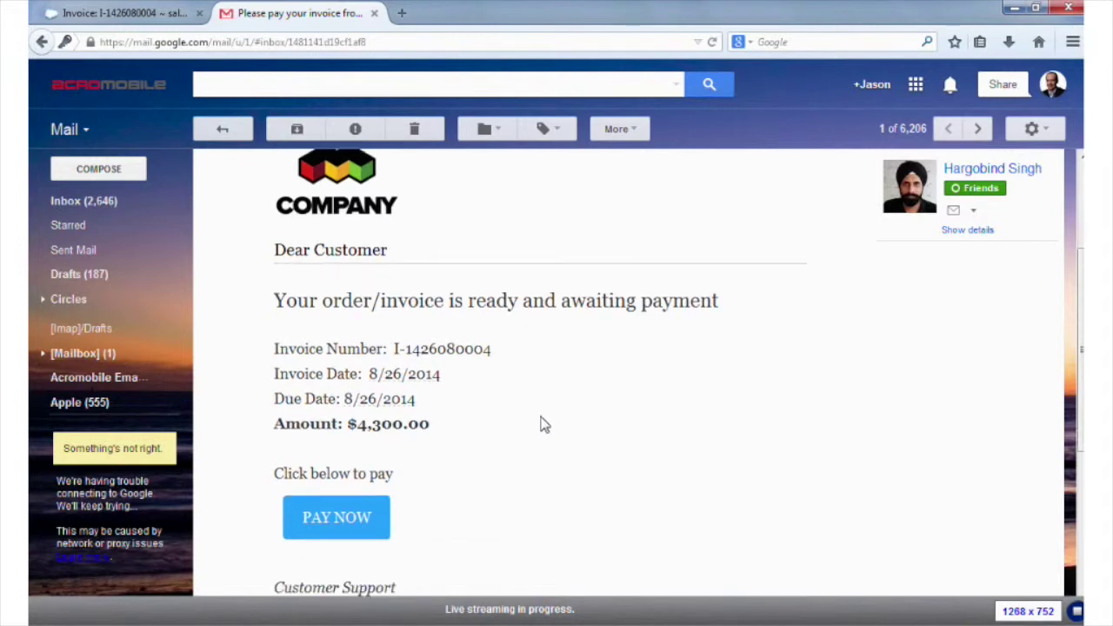
pyautogui.click(346, 520)
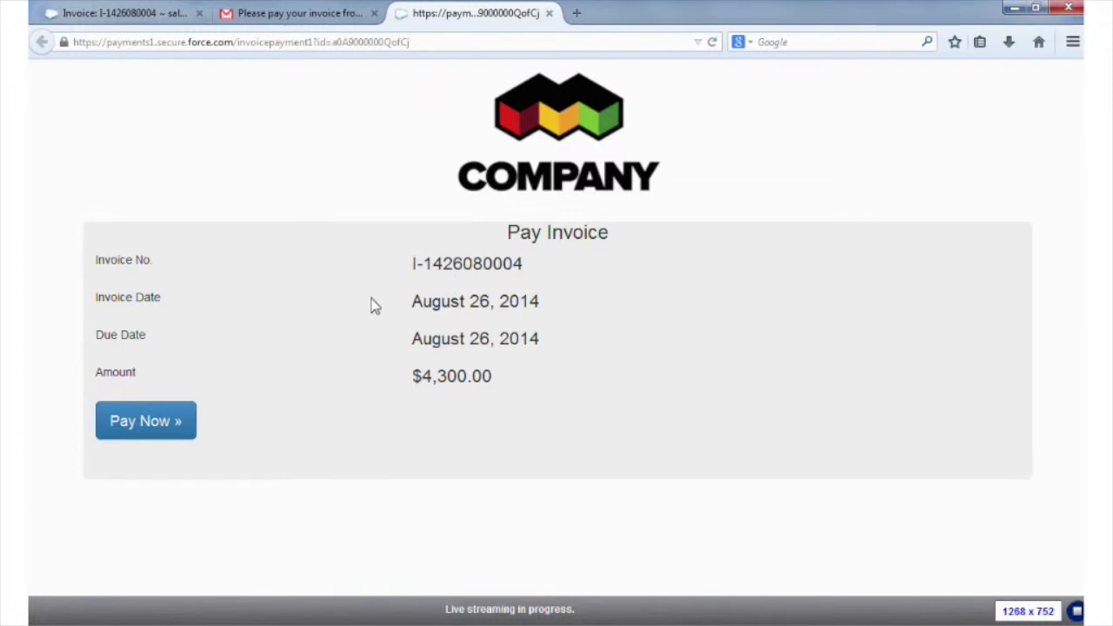
pyautogui.click(148, 422)
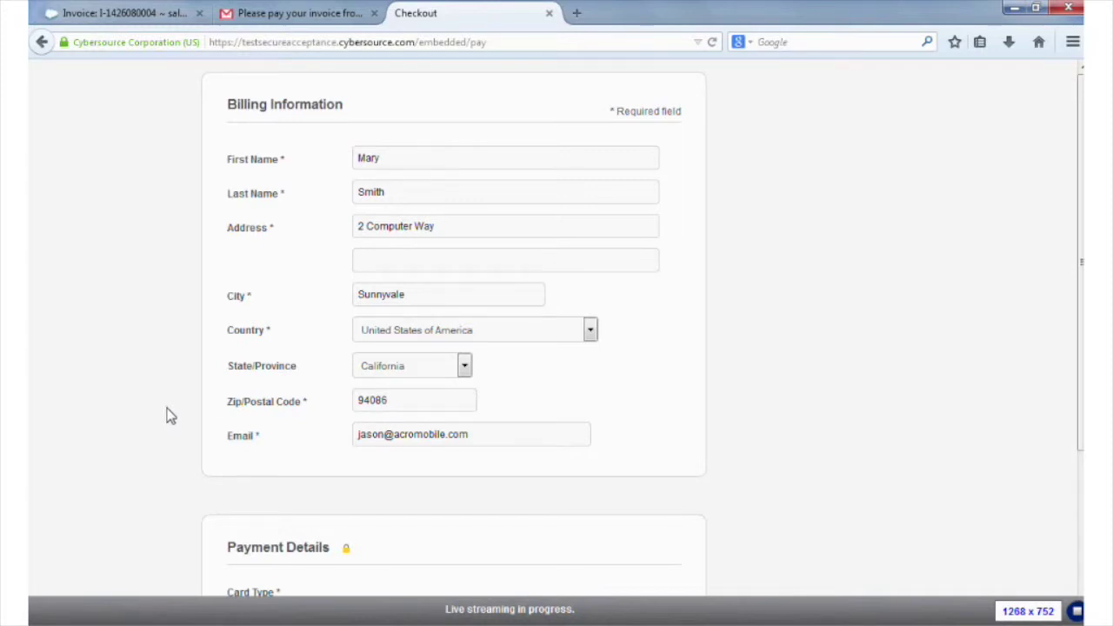
# Choose Visa on the invoice checkout, enter the card number with expiration date 01/2016, and submit the payment
pyautogui.scroll(-5, 241, 415)
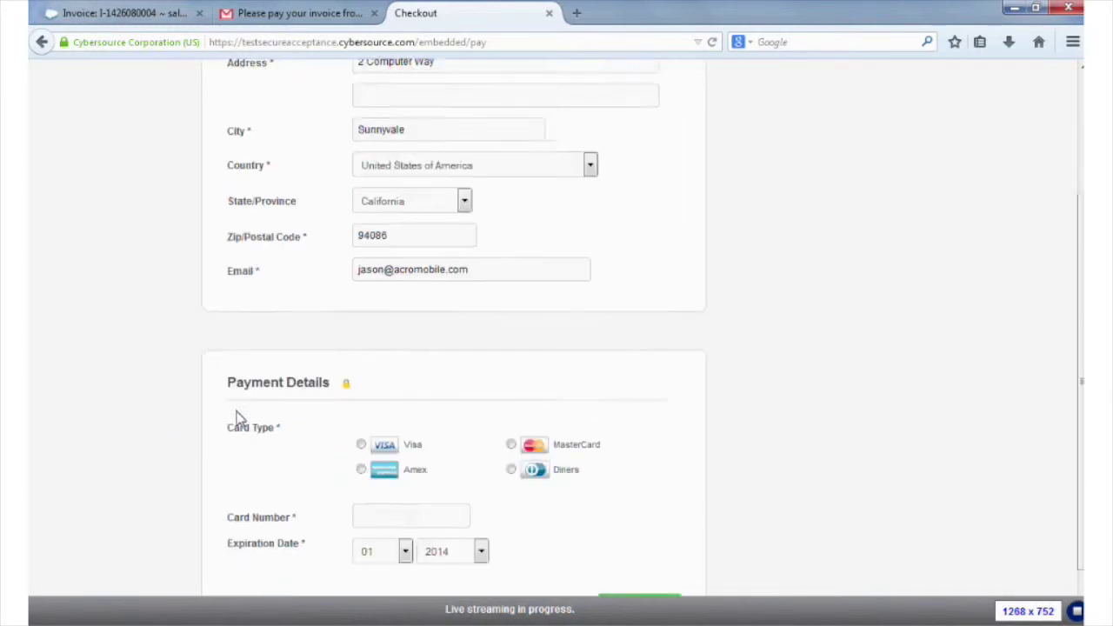
pyautogui.click(361, 379)
pyautogui.click(383, 452)
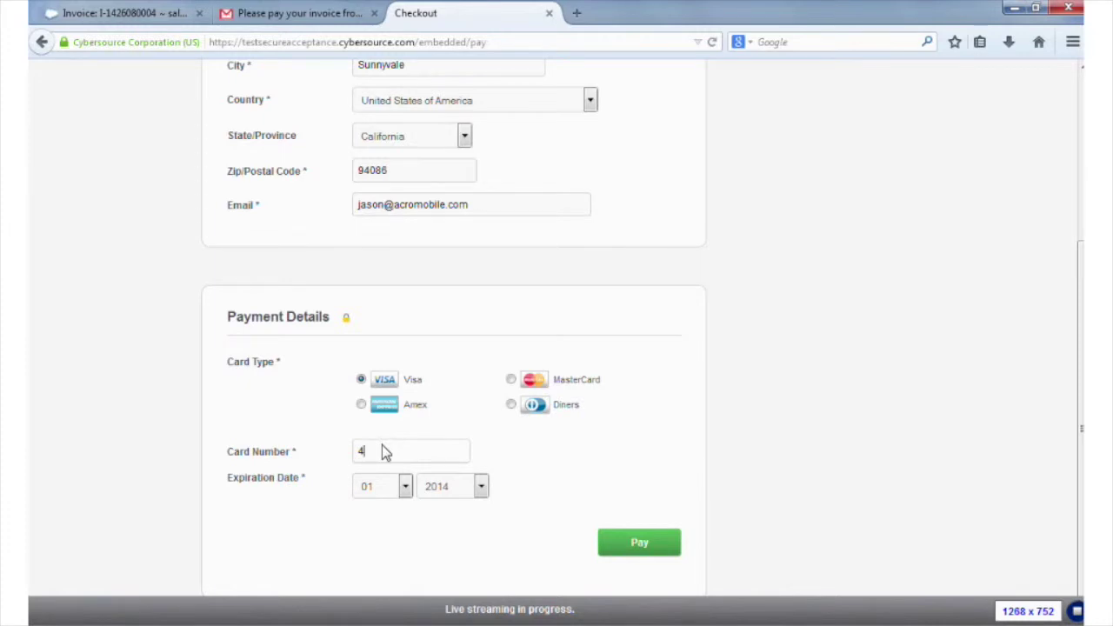
pyautogui.write('1 11111111111111')
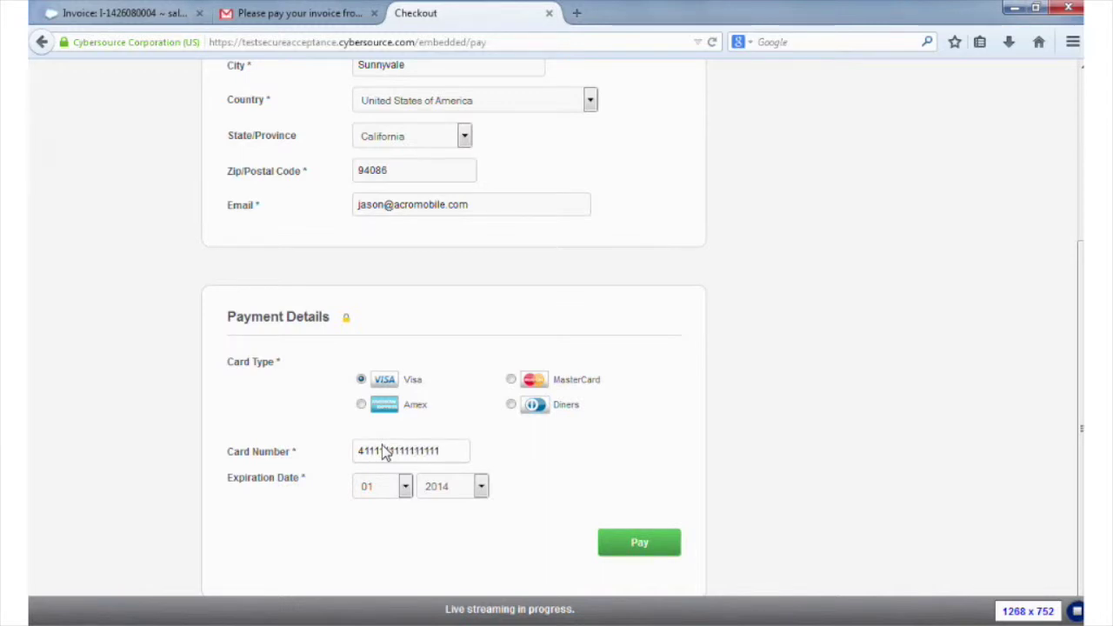
pyautogui.click(482, 491)
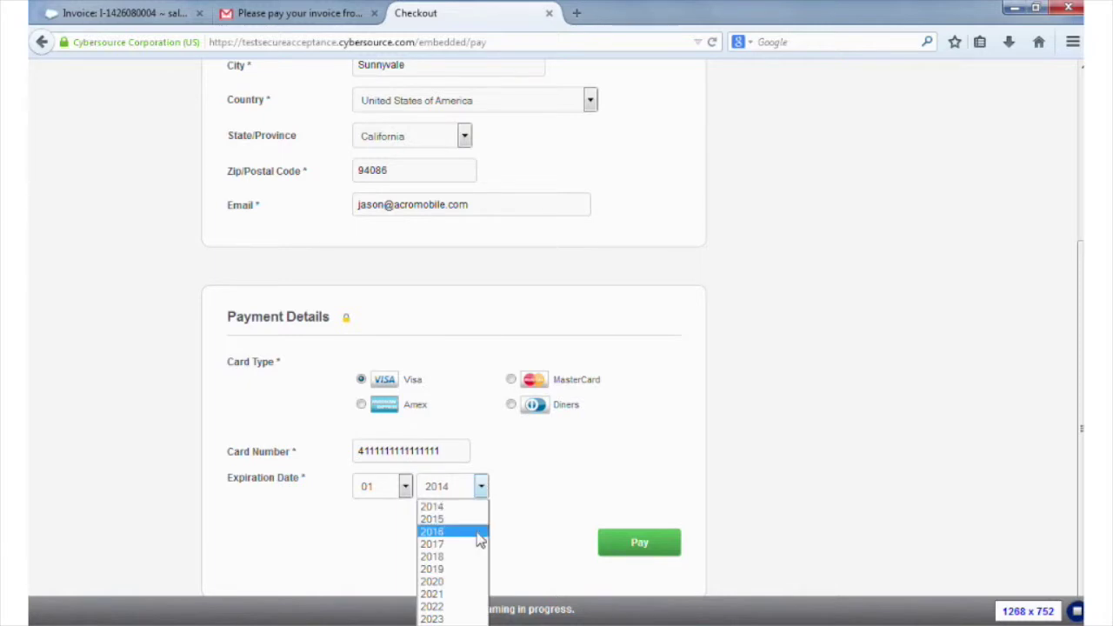
pyautogui.click(479, 531)
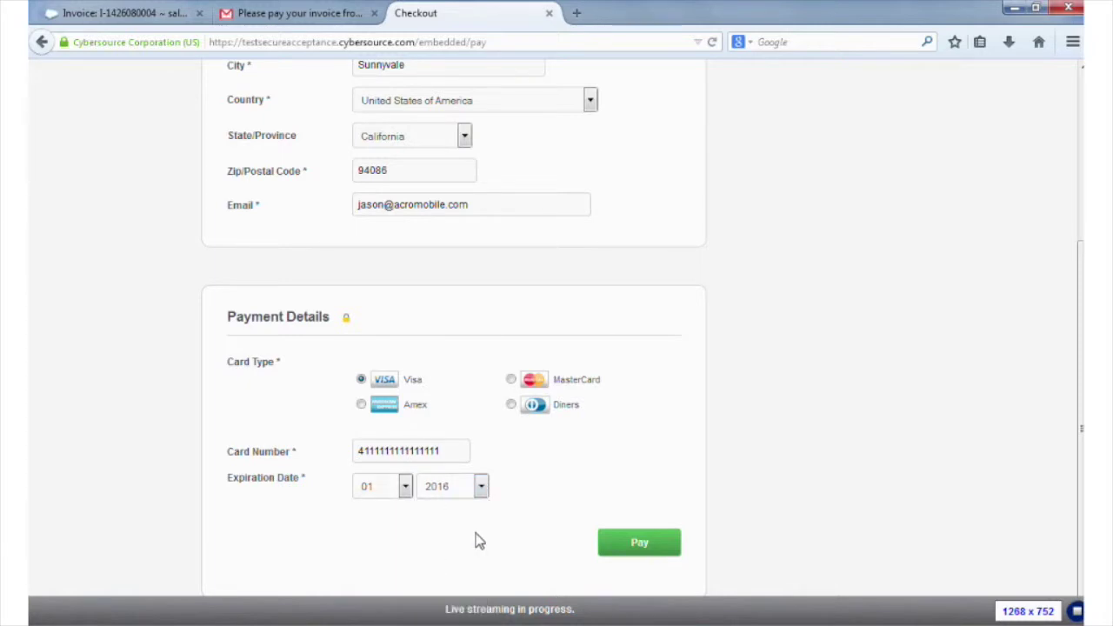
pyautogui.click(657, 552)
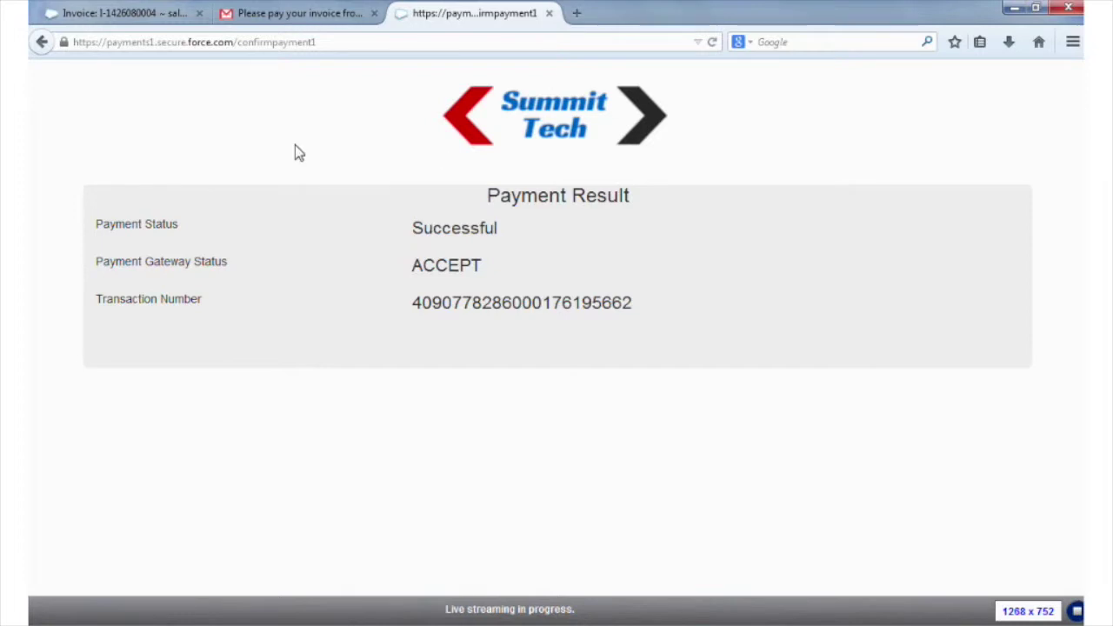
# Switch back to the Global Media invoice in Salesforce and refresh it to check its payment status
pyautogui.click(126, 13)
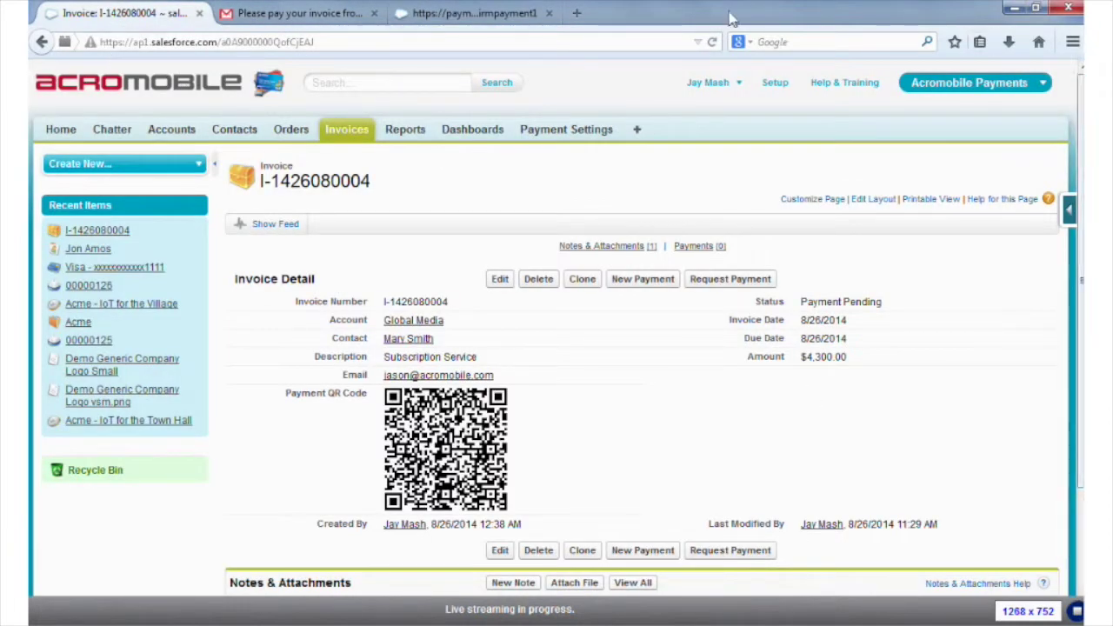
pyautogui.click(712, 42)
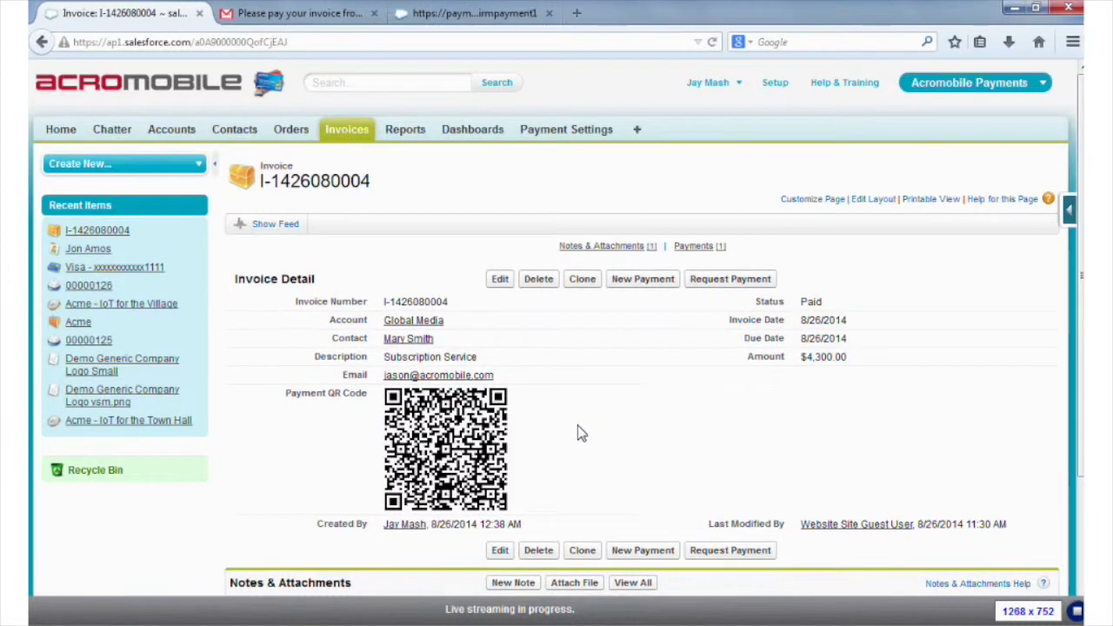
# Switch to the Your Company Payments Portal in Chrome and review the customer's Chatter feed and private messages
pyautogui.scroll(-4, 634, 485)
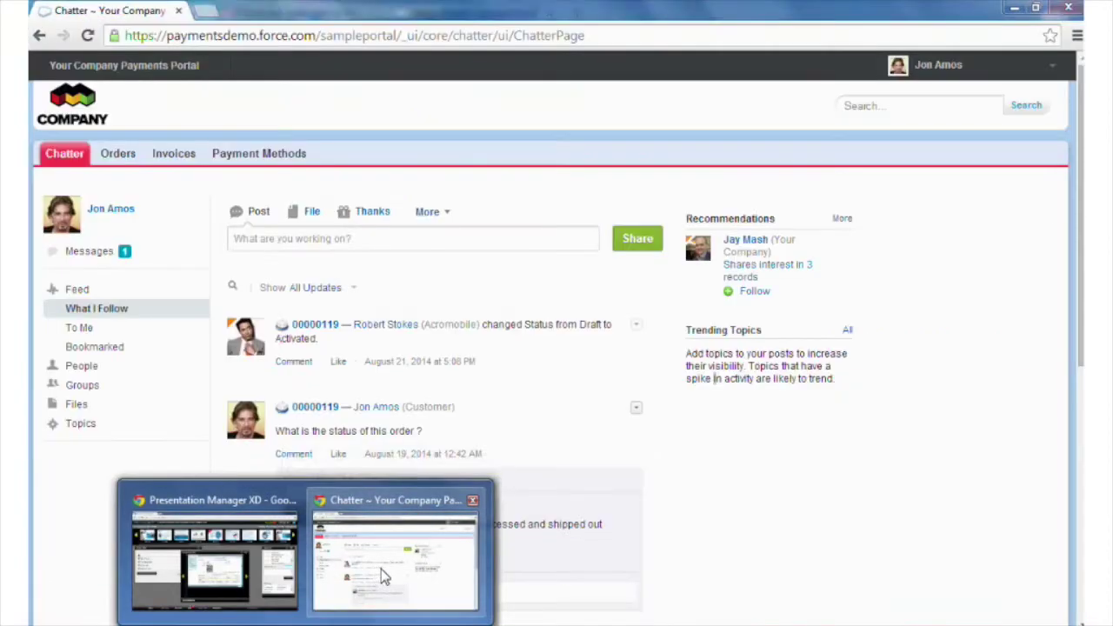
pyautogui.click(381, 569)
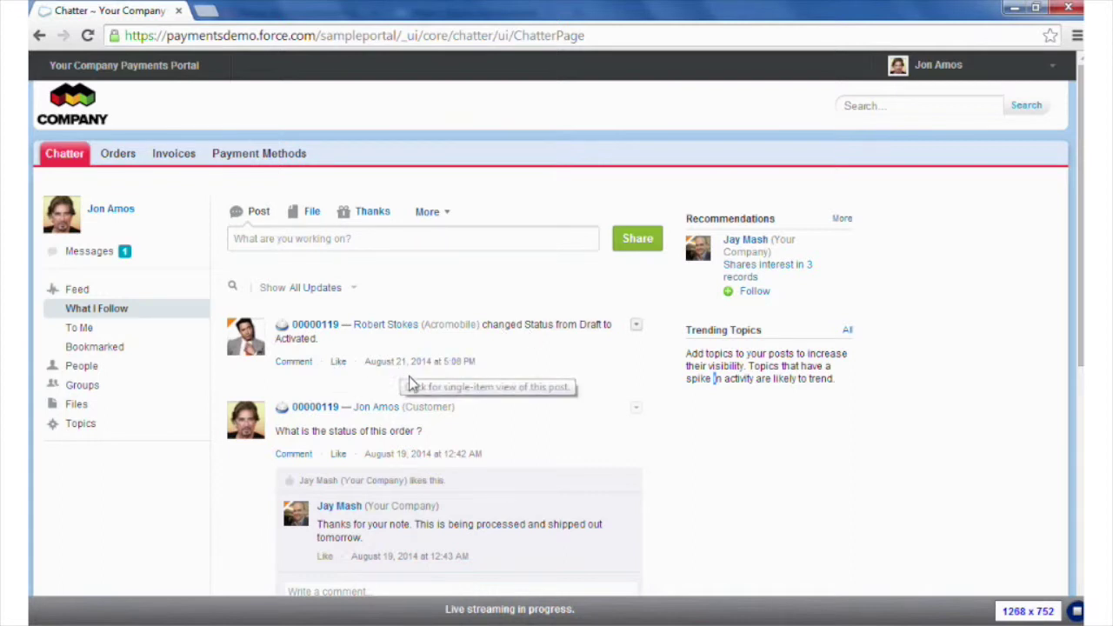
pyautogui.scroll(-2, 546, 406)
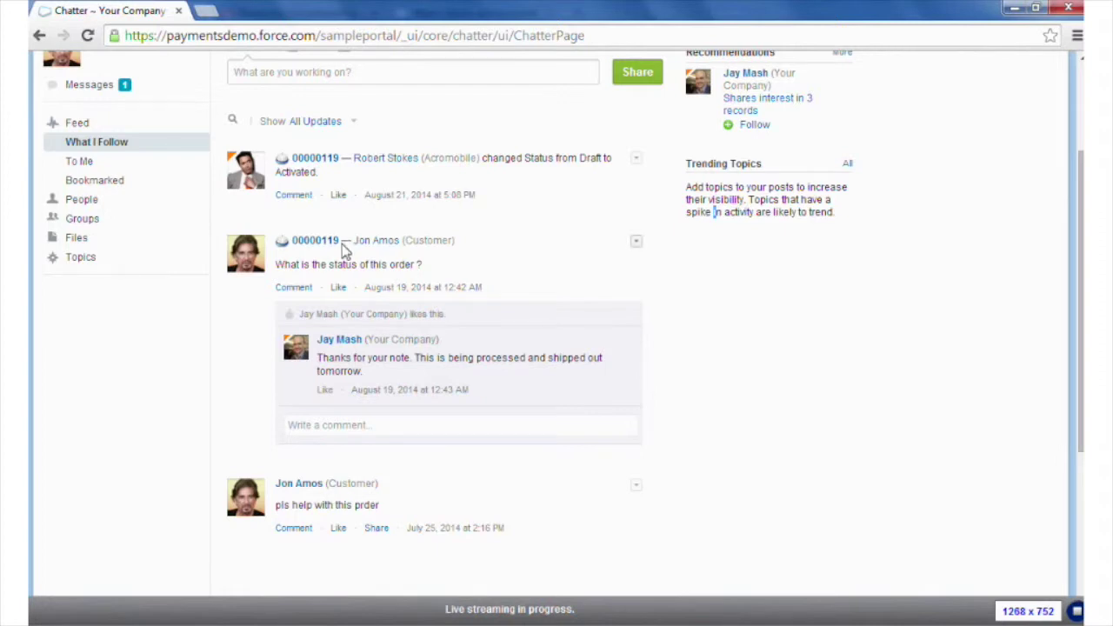
pyautogui.click(79, 90)
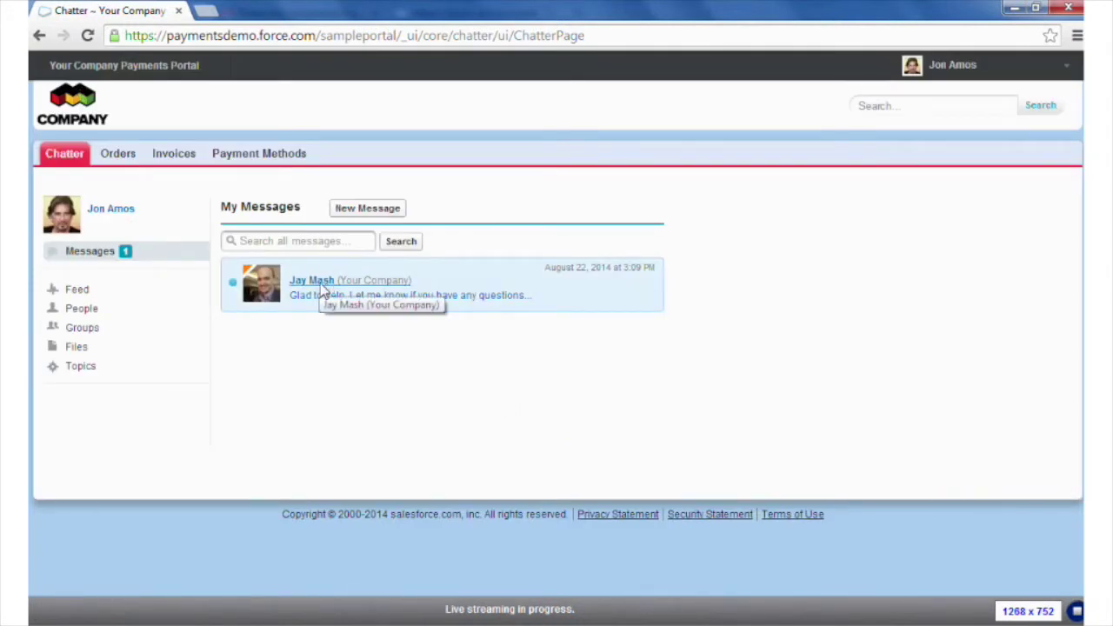
# View the portal's orders and open the most recently created Acme order to examine its details and products
pyautogui.click(117, 162)
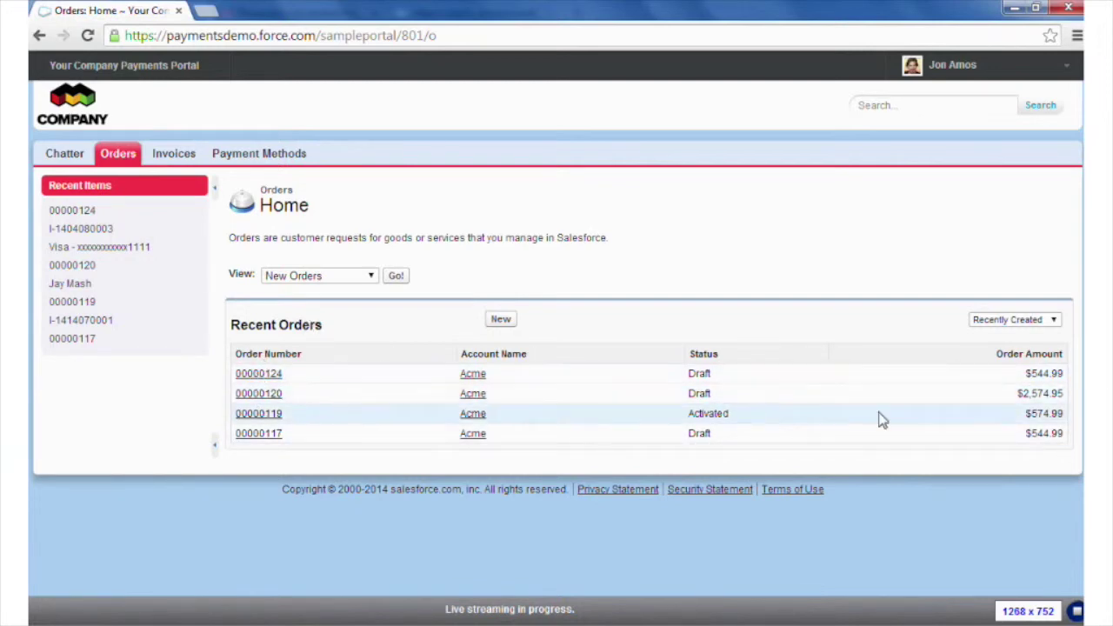
pyautogui.click(256, 374)
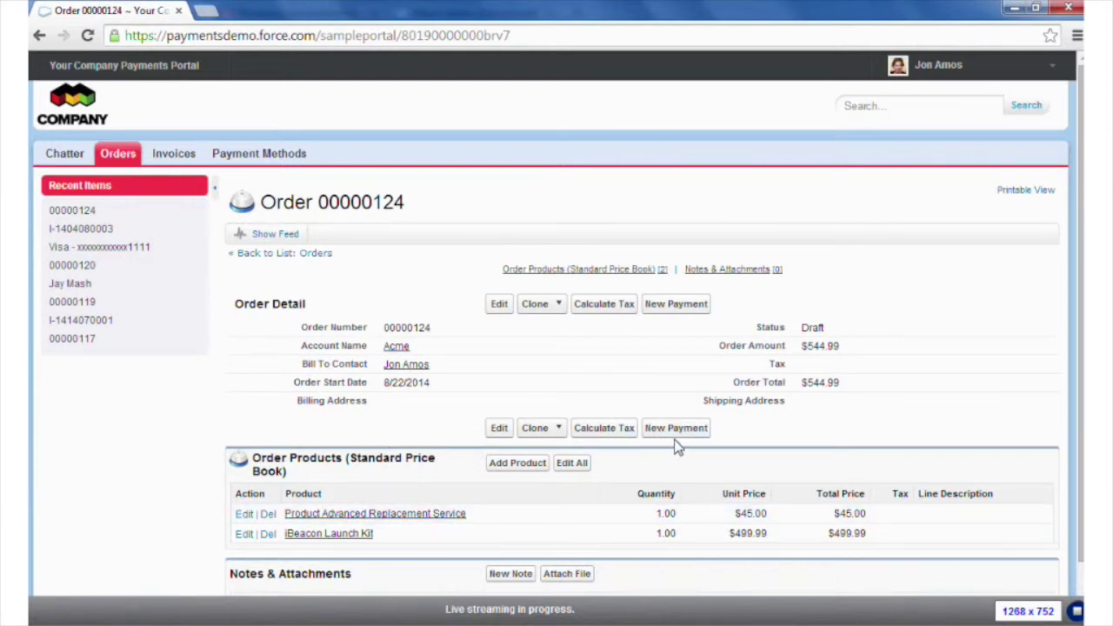
# Open the $240.00 invoice due 8/4/2014 to review its payments, and go to the customer's saved payment methods
pyautogui.click(171, 164)
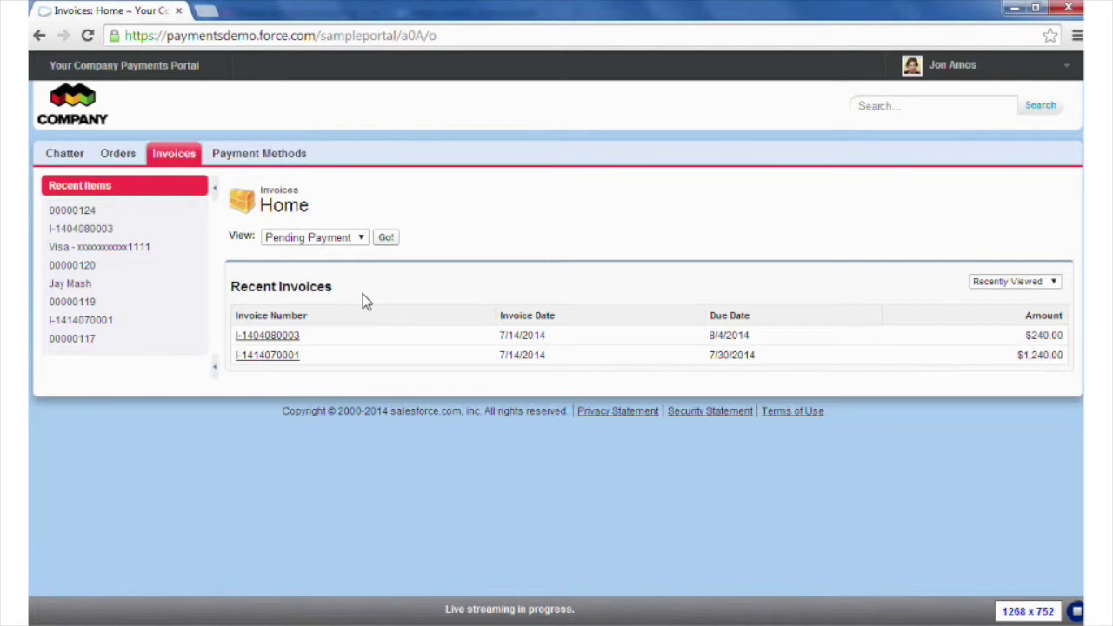
pyautogui.click(281, 339)
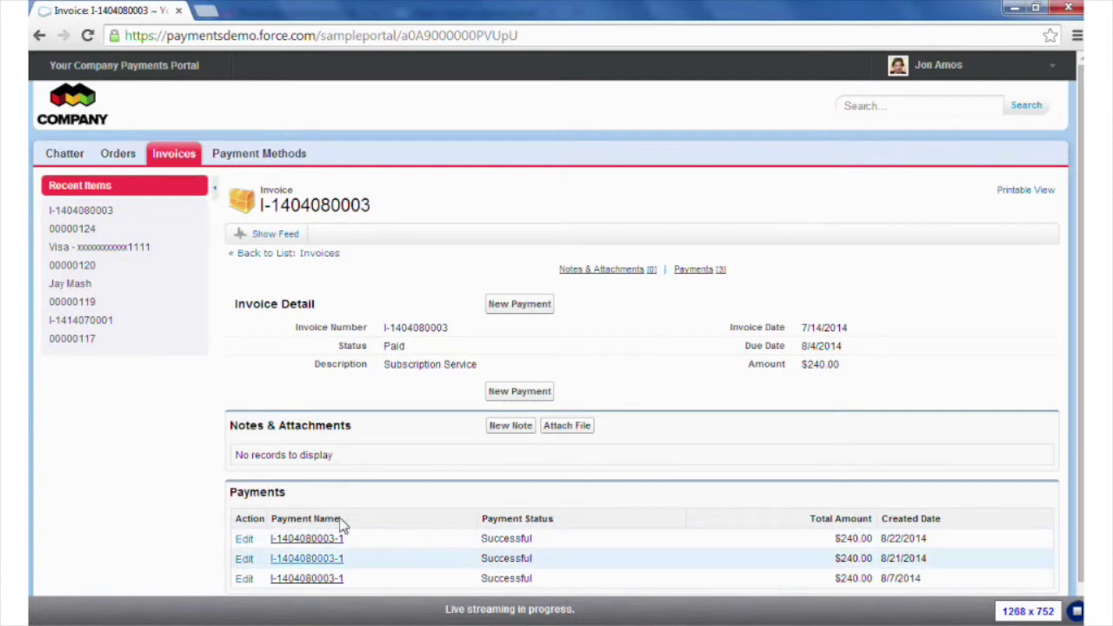
pyautogui.click(270, 158)
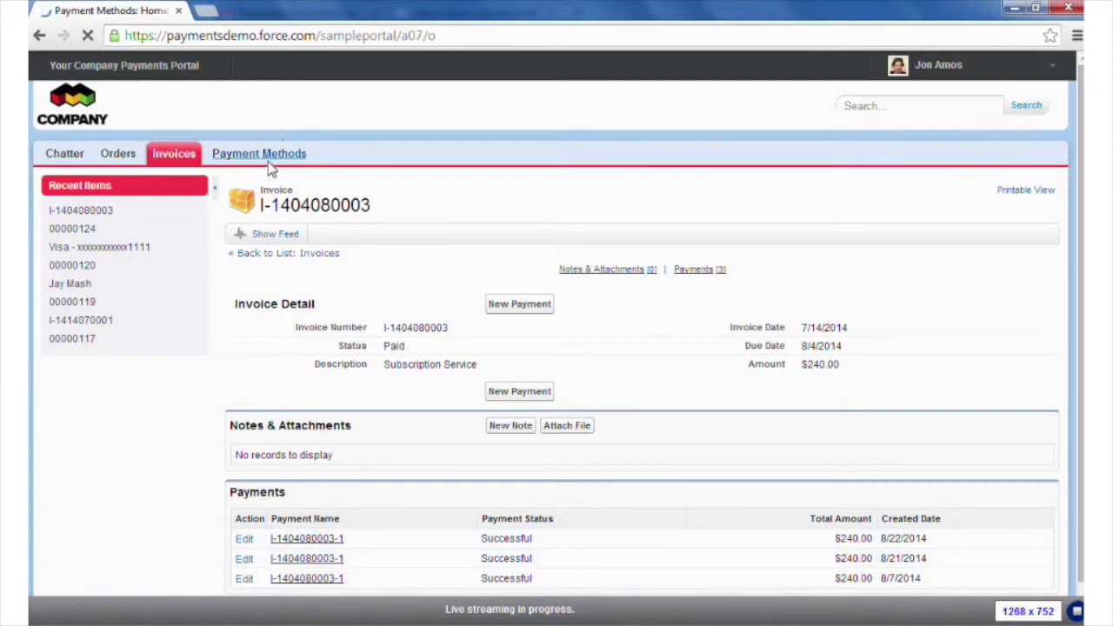